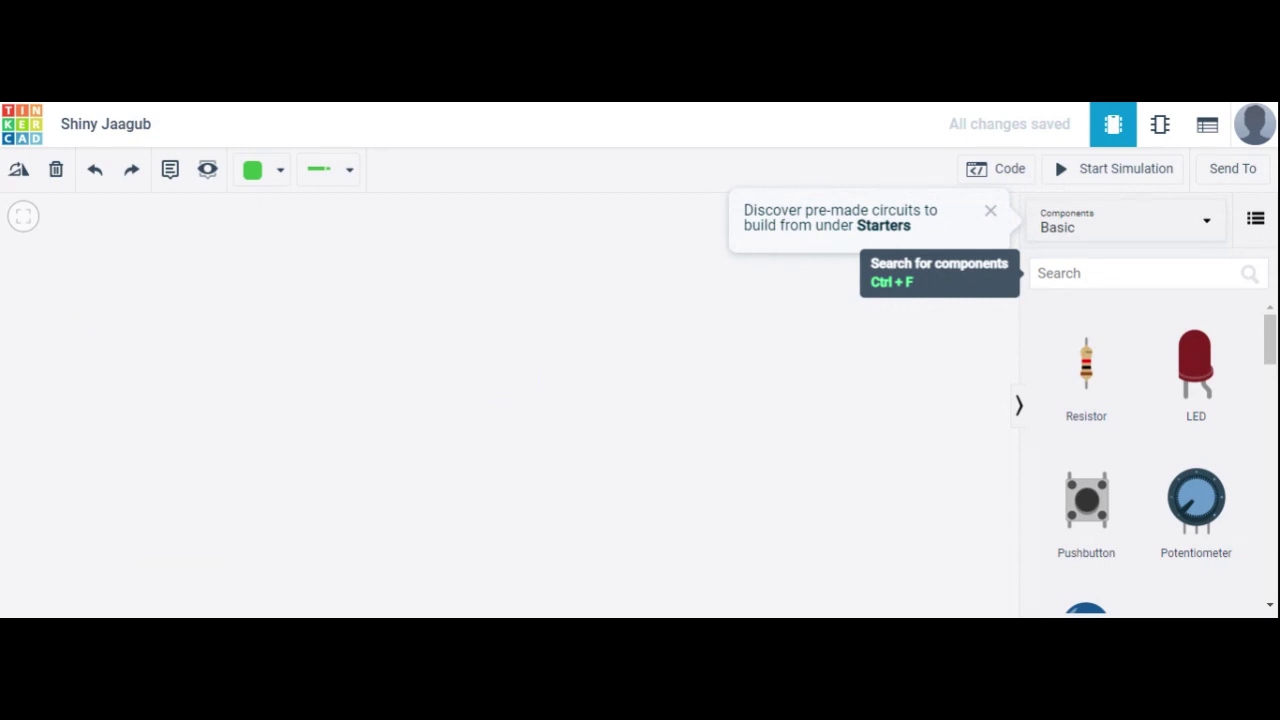
# - Find Breadboard Small in the component search and place it at the canvas centre
pyautogui.hotkey('ctrl', 'f')
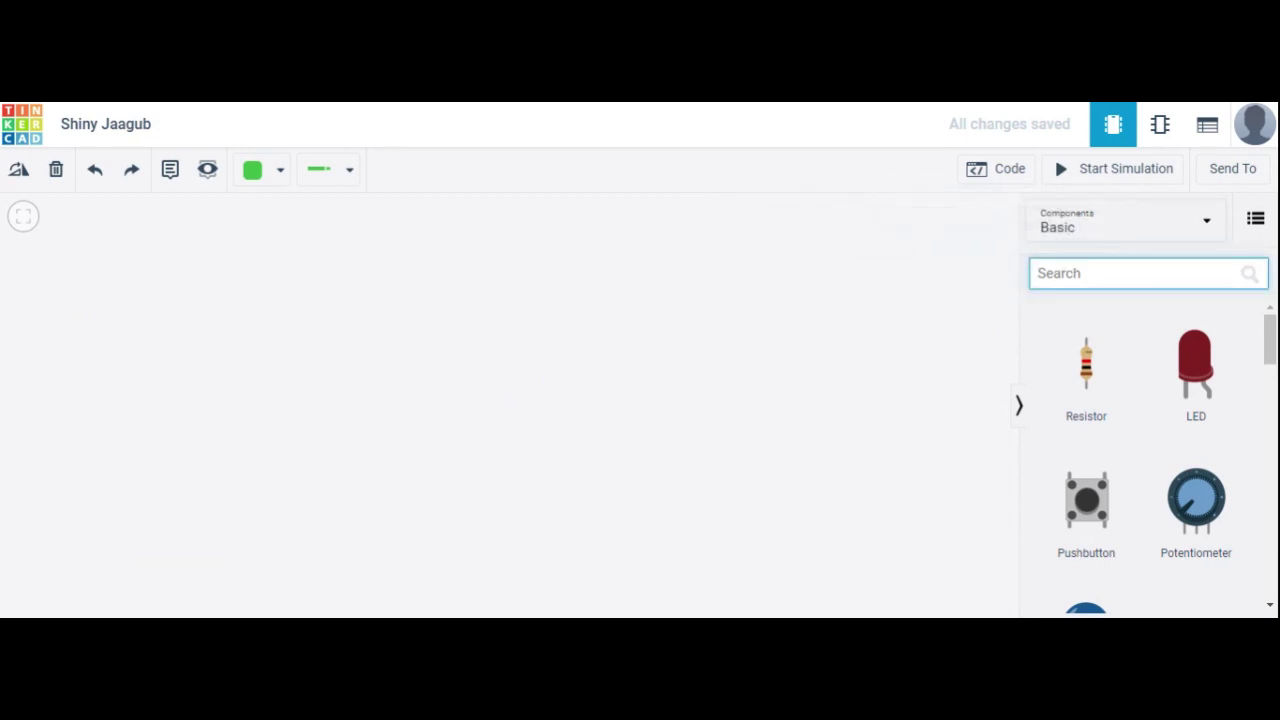
pyautogui.write('bre')
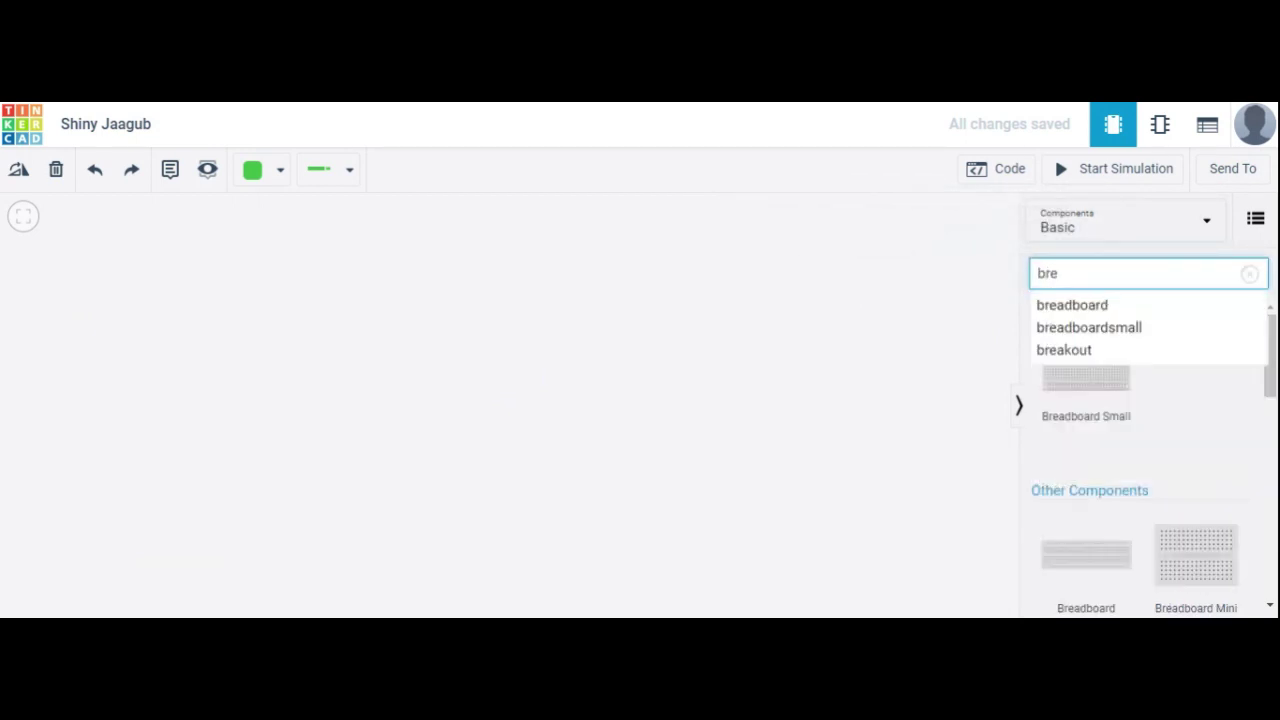
pyautogui.click(1076, 308)
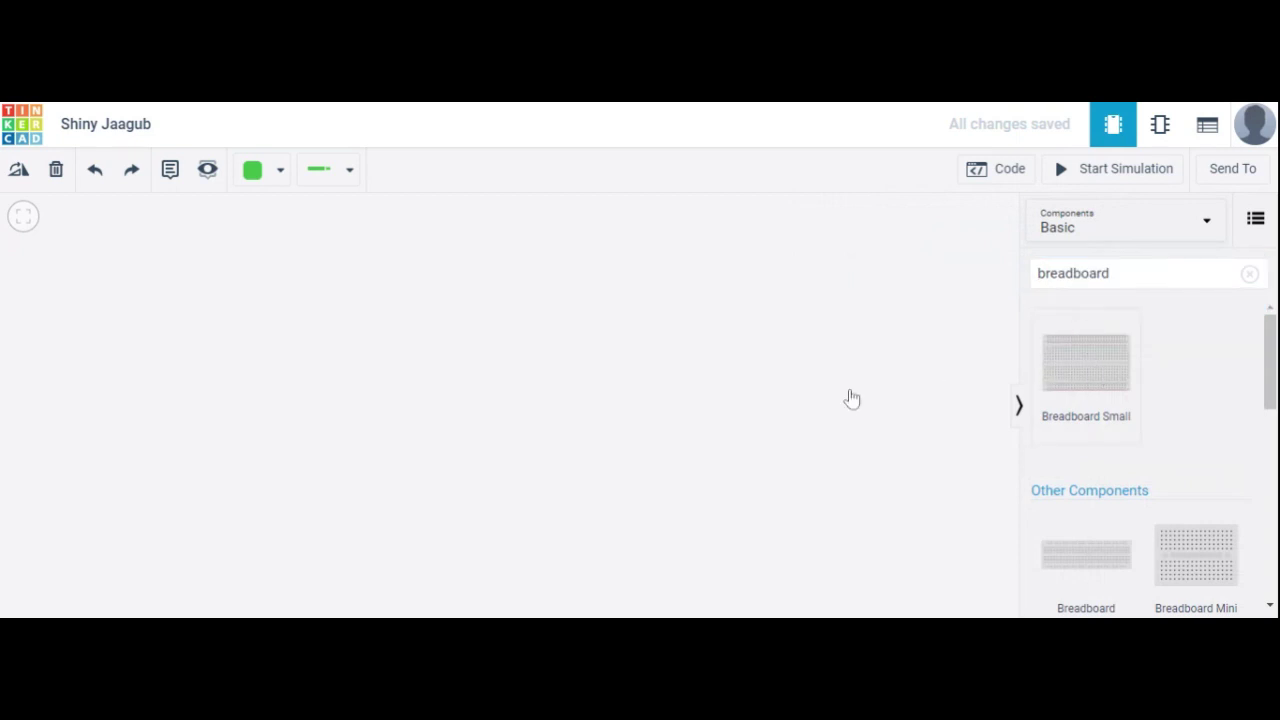
pyautogui.click(690, 416)
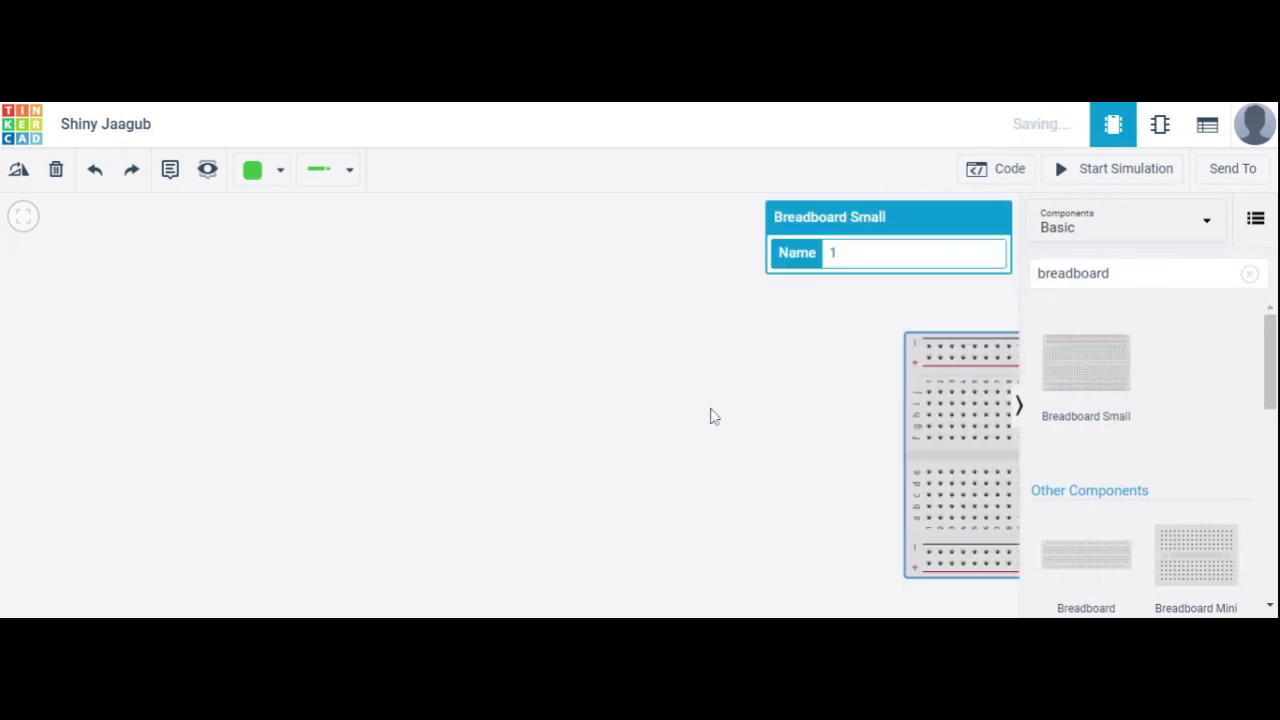
pyautogui.moveTo(965, 460); pyautogui.dragTo(577, 450)
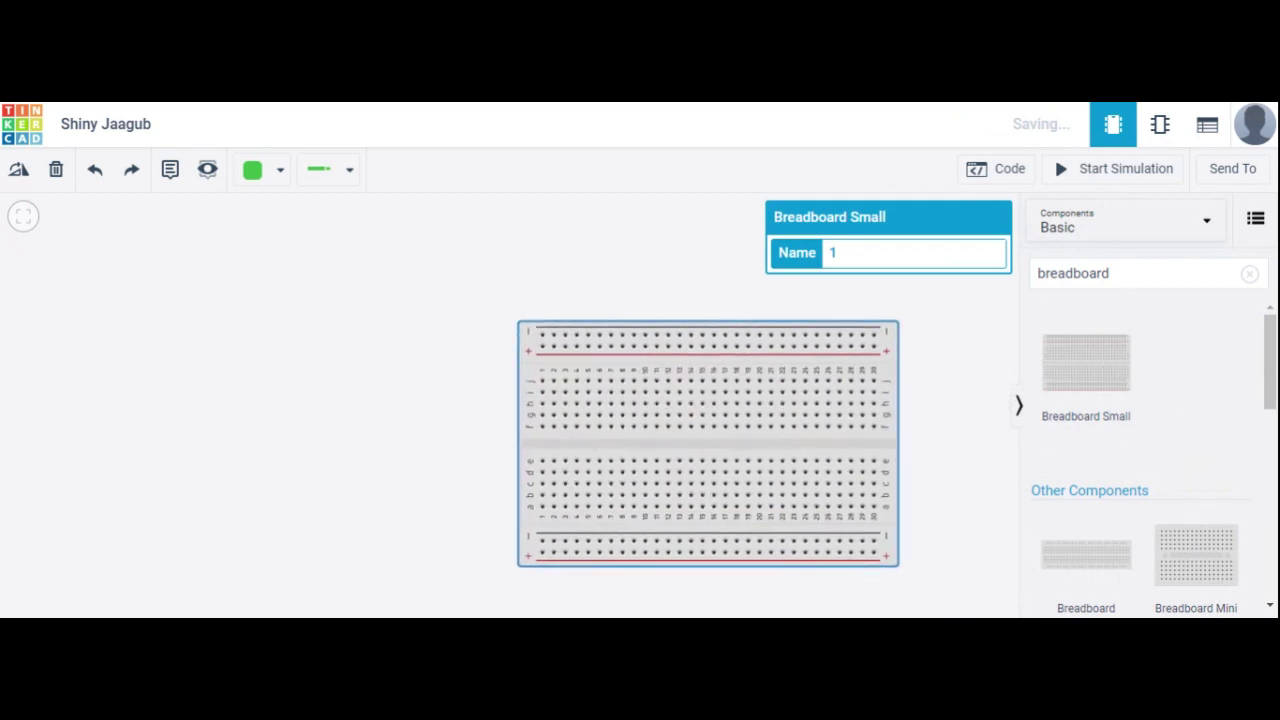
pyautogui.click(1249, 274)
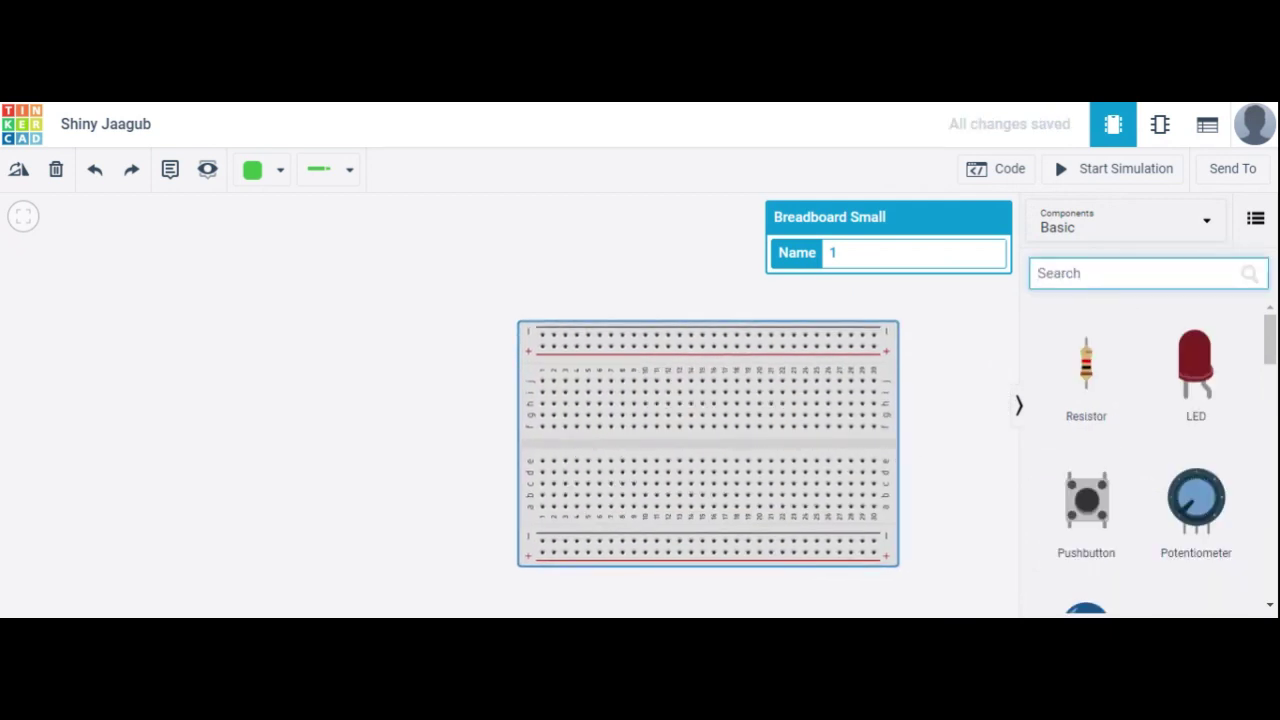
# - Search for a power supply and place it left of the breadboard
pyautogui.write('supp')
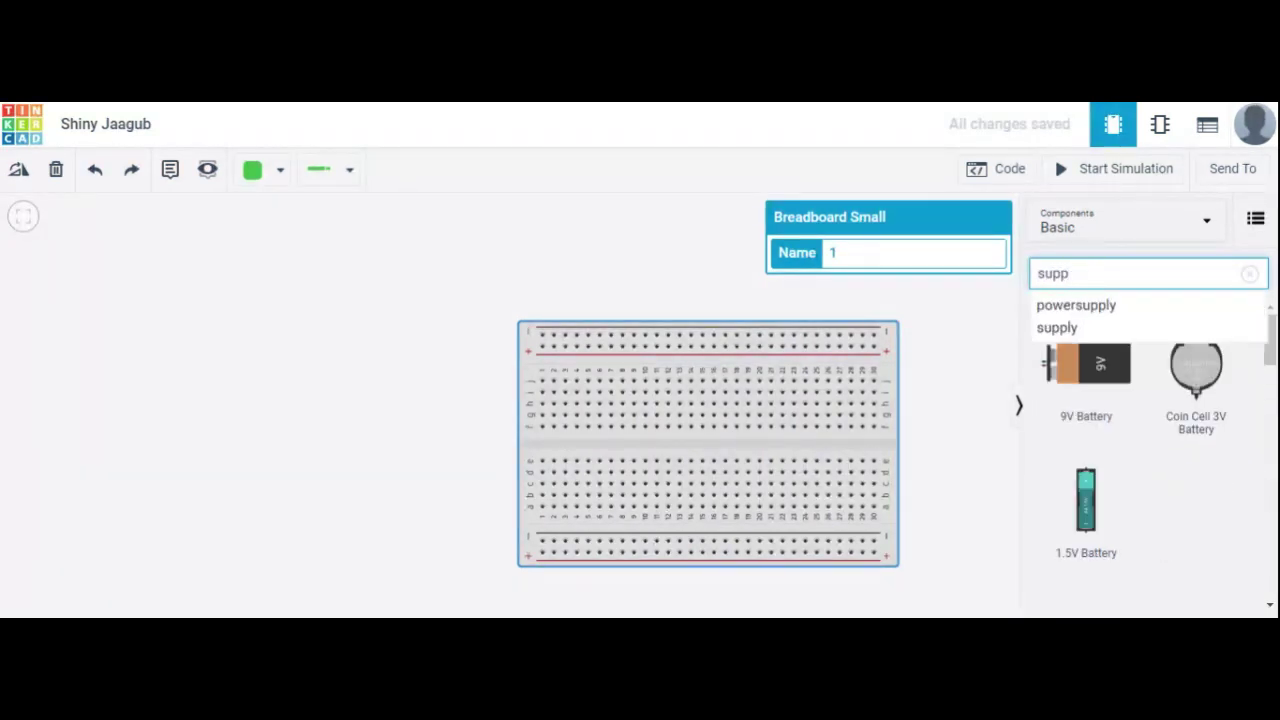
pyautogui.click(1143, 328)
pyautogui.scroll(-3, 1270, 352)
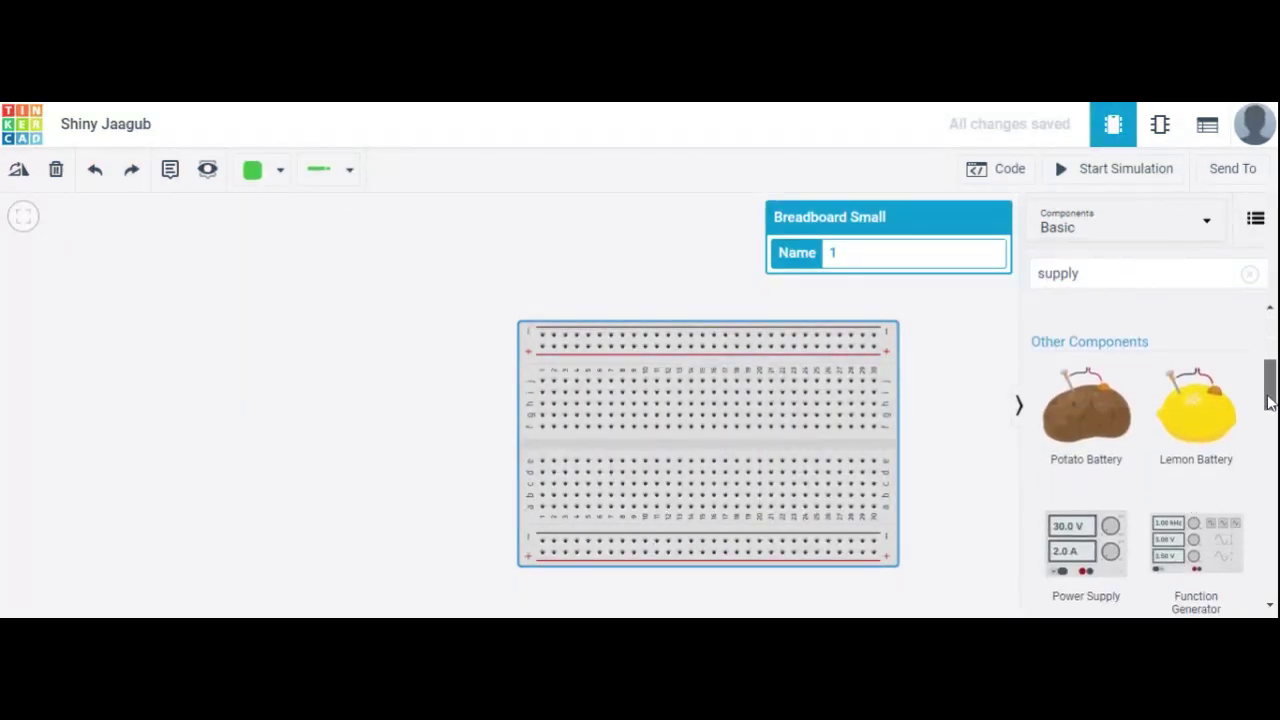
pyautogui.moveTo(1085, 548); pyautogui.dragTo(249, 469)
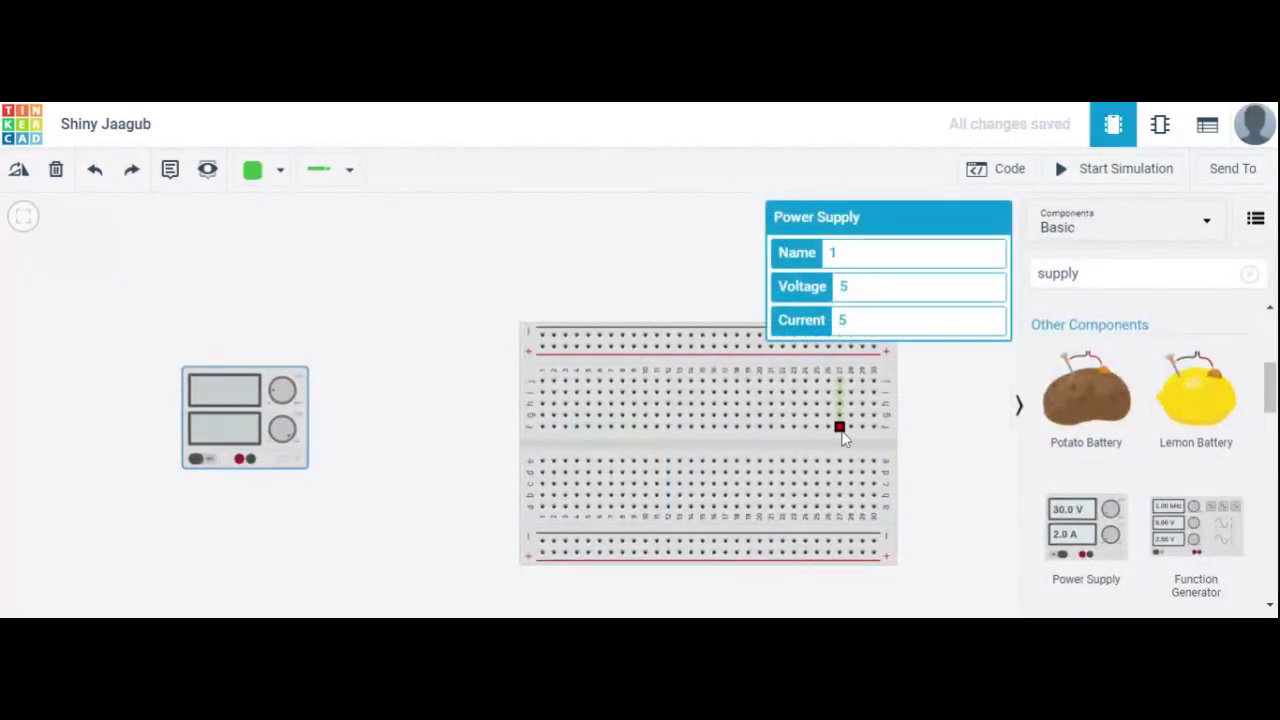
# - Move the breadboard left toward the power supply and clear the search
pyautogui.moveTo(759, 443); pyautogui.dragTo(628, 427)
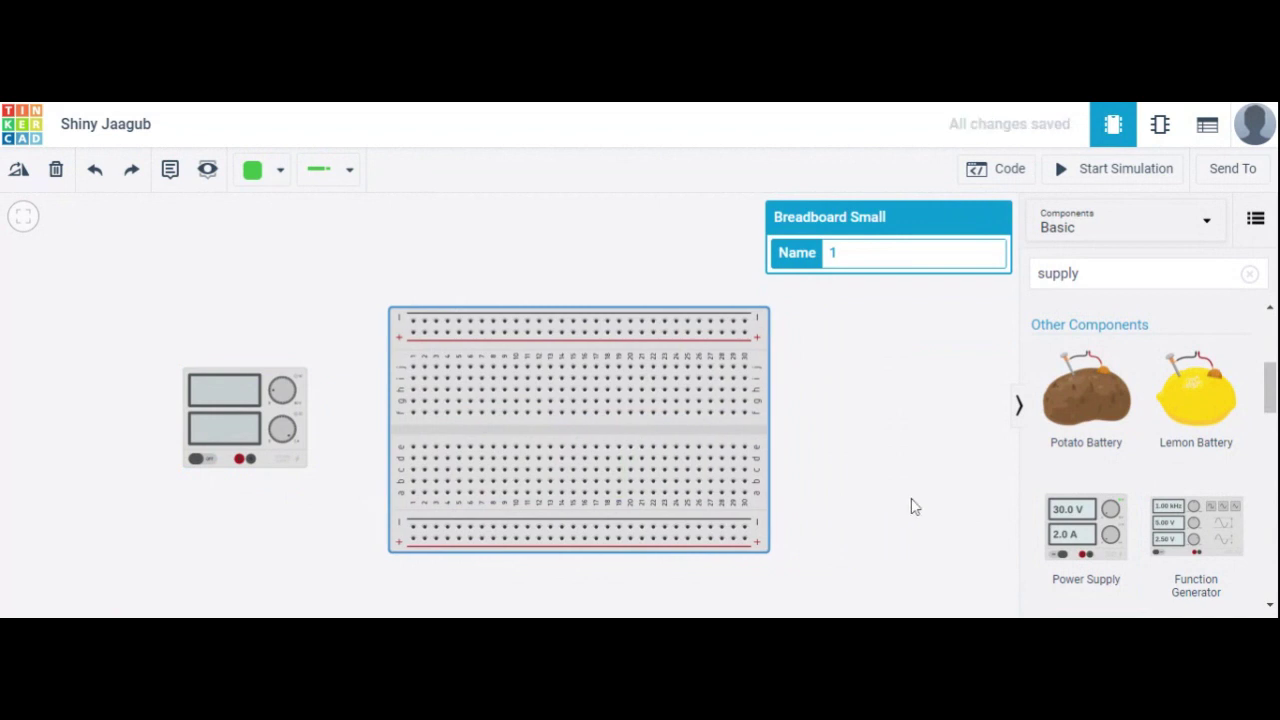
pyautogui.moveTo(683, 443); pyautogui.dragTo(653, 435)
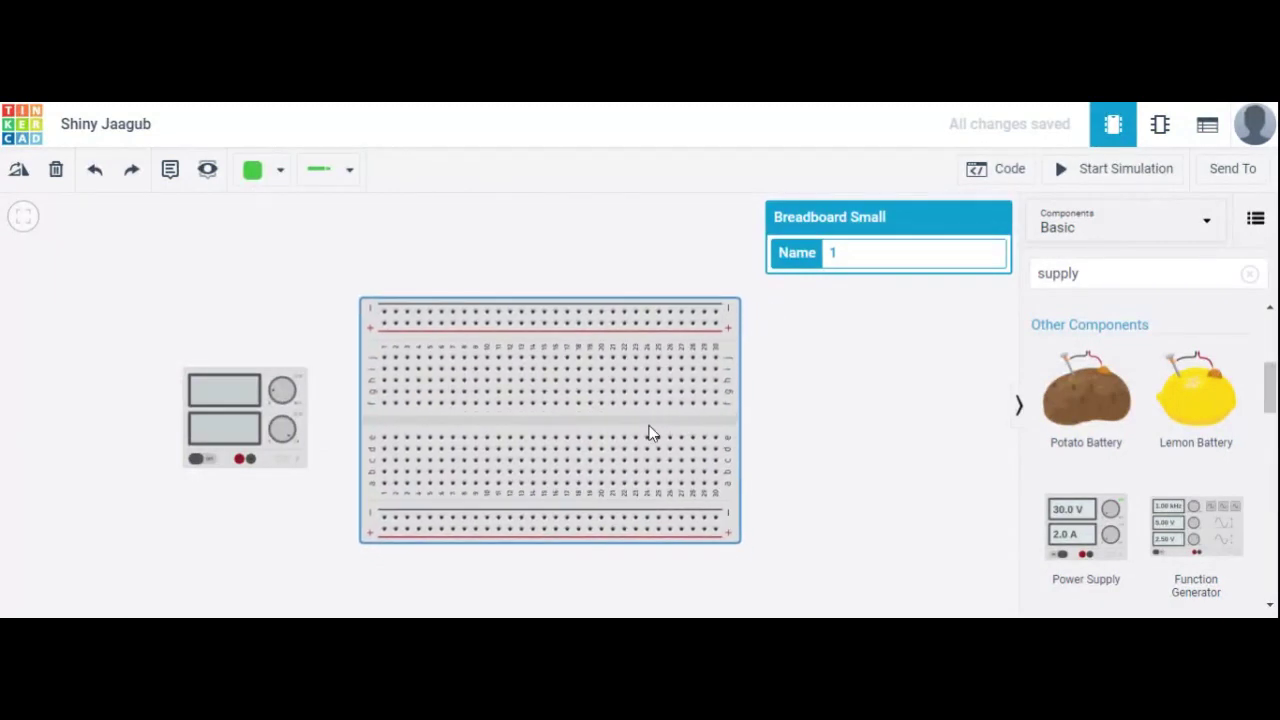
pyautogui.click(843, 459)
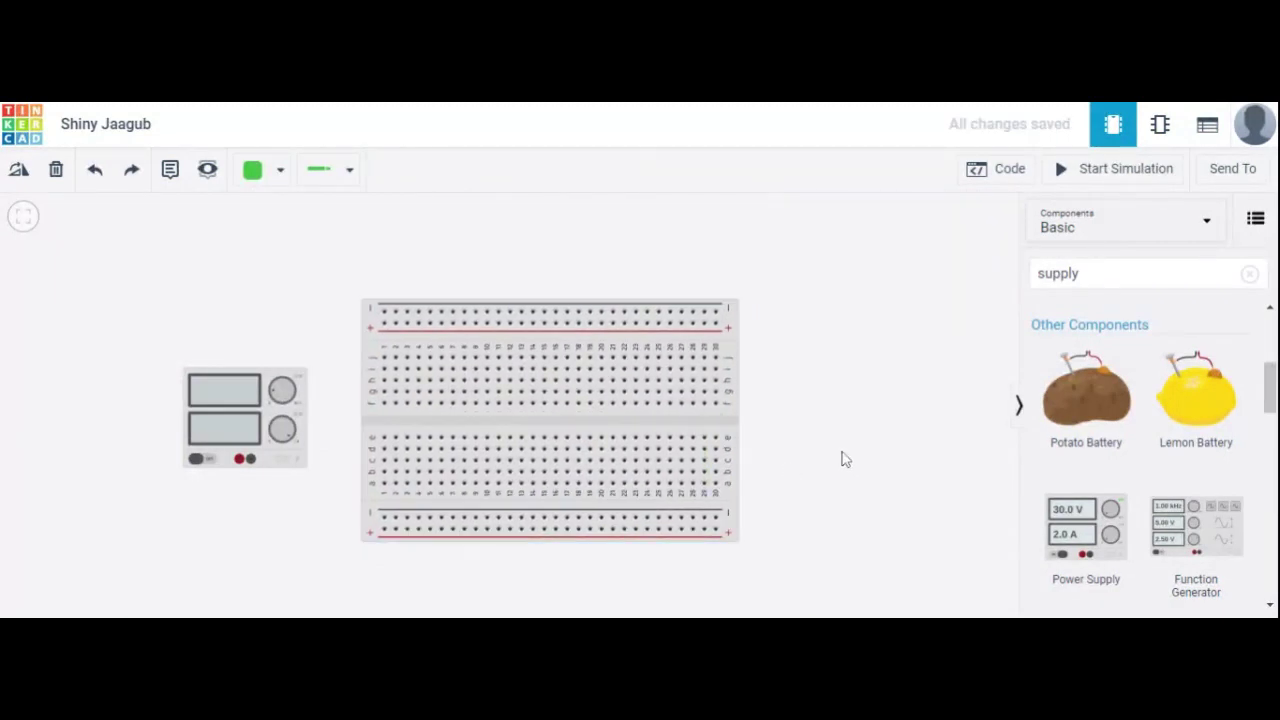
pyautogui.click(1249, 274)
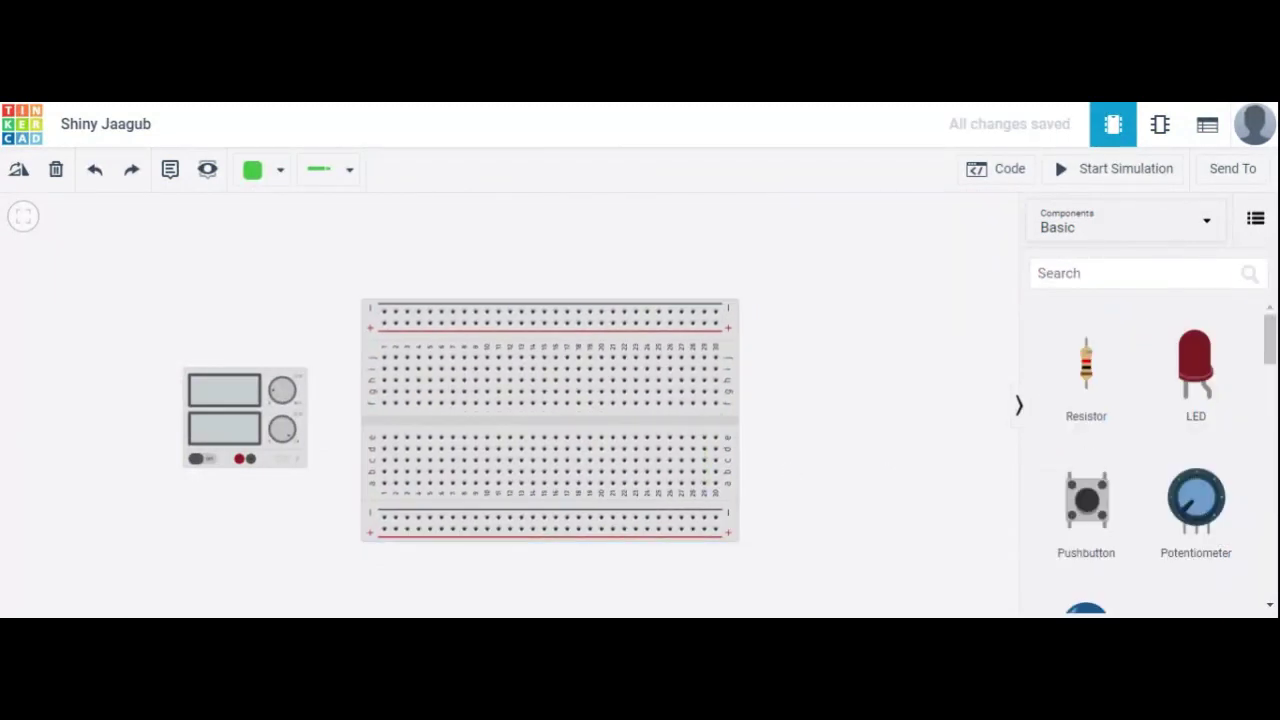
# - Place a red LED on the breadboard's upper half and a 74HC32 across the centre gap
pyautogui.moveTo(1195, 360); pyautogui.dragTo(681, 370)
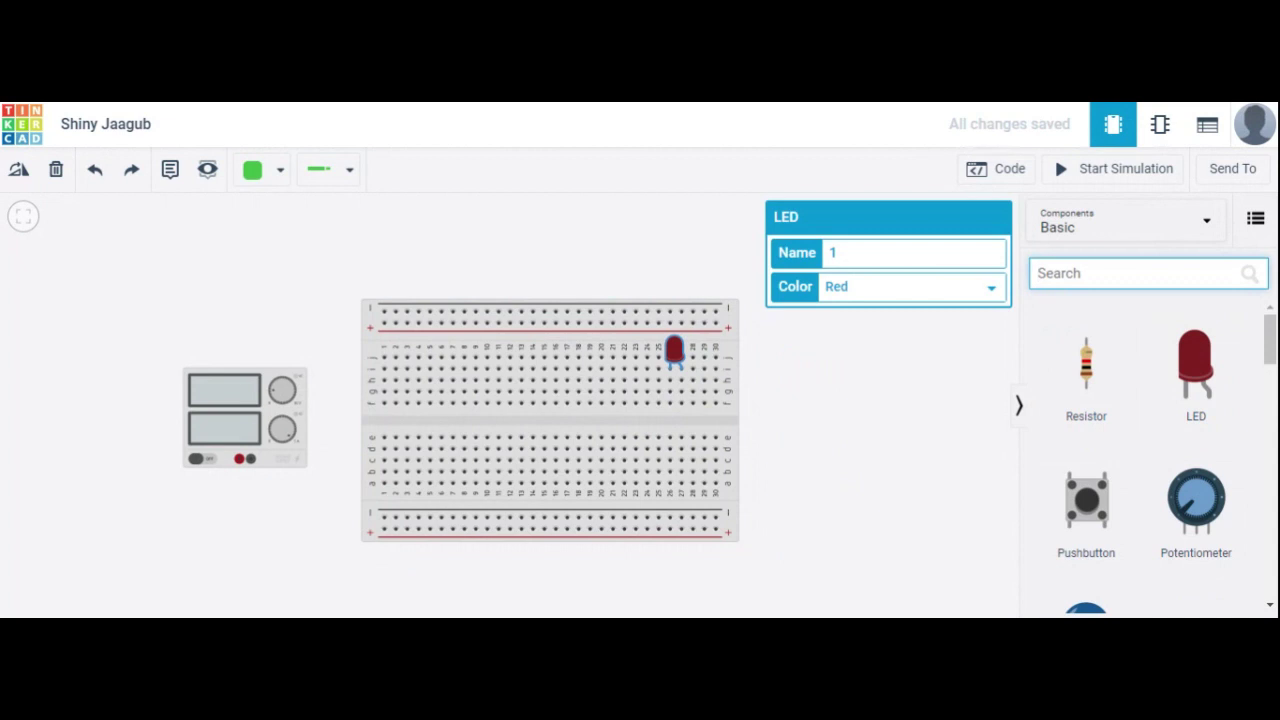
pyautogui.write('740')
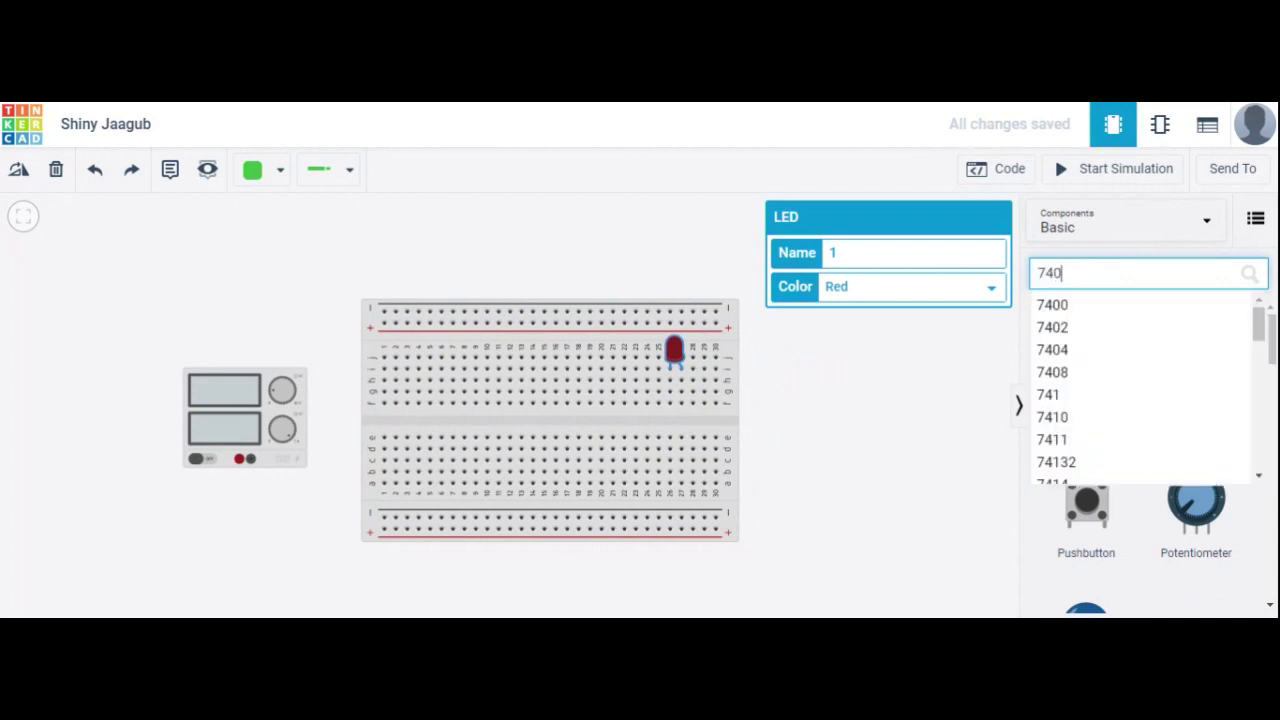
pyautogui.press('BackSpace')
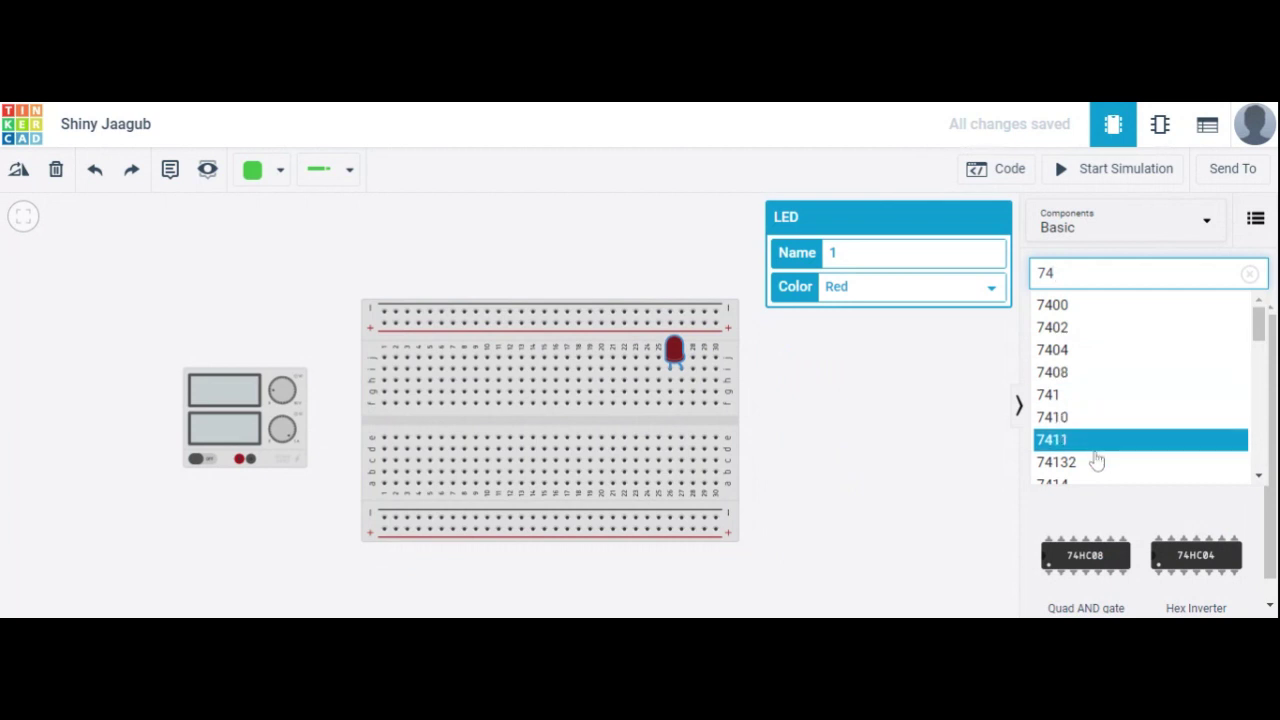
pyautogui.write('3')
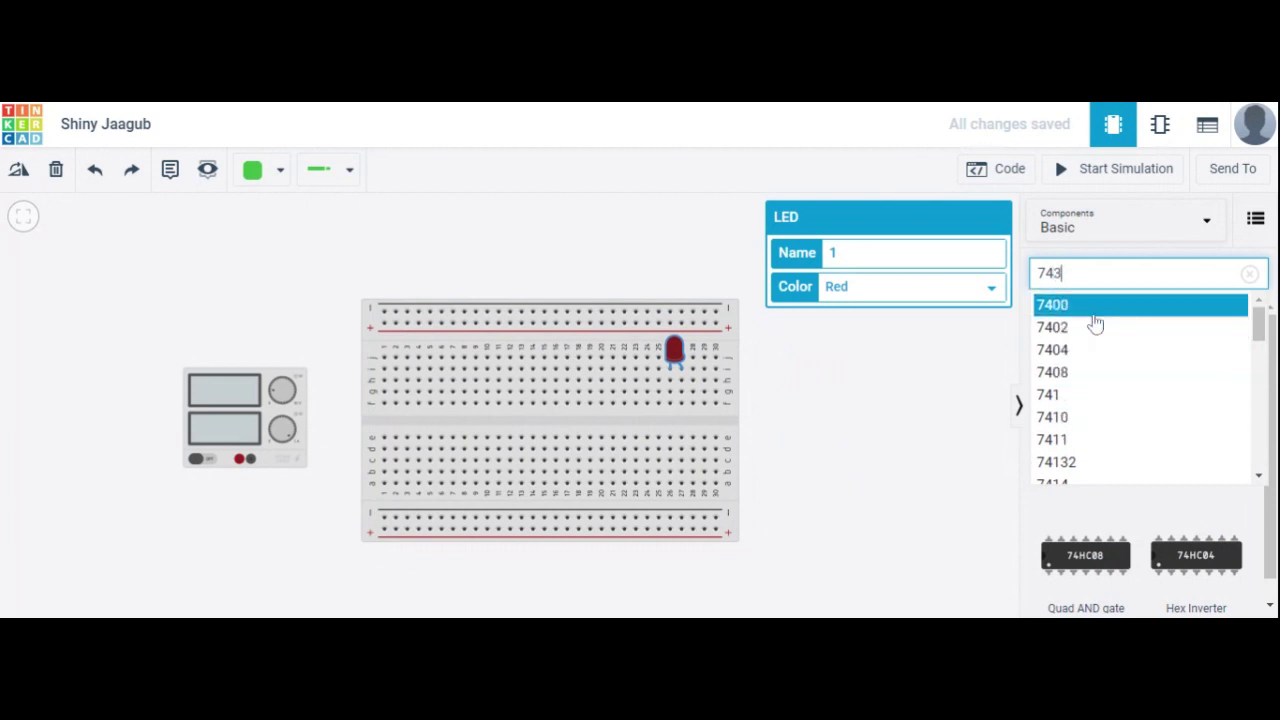
pyautogui.write('2')
pyautogui.moveTo(1104, 452); pyautogui.dragTo(573, 423)
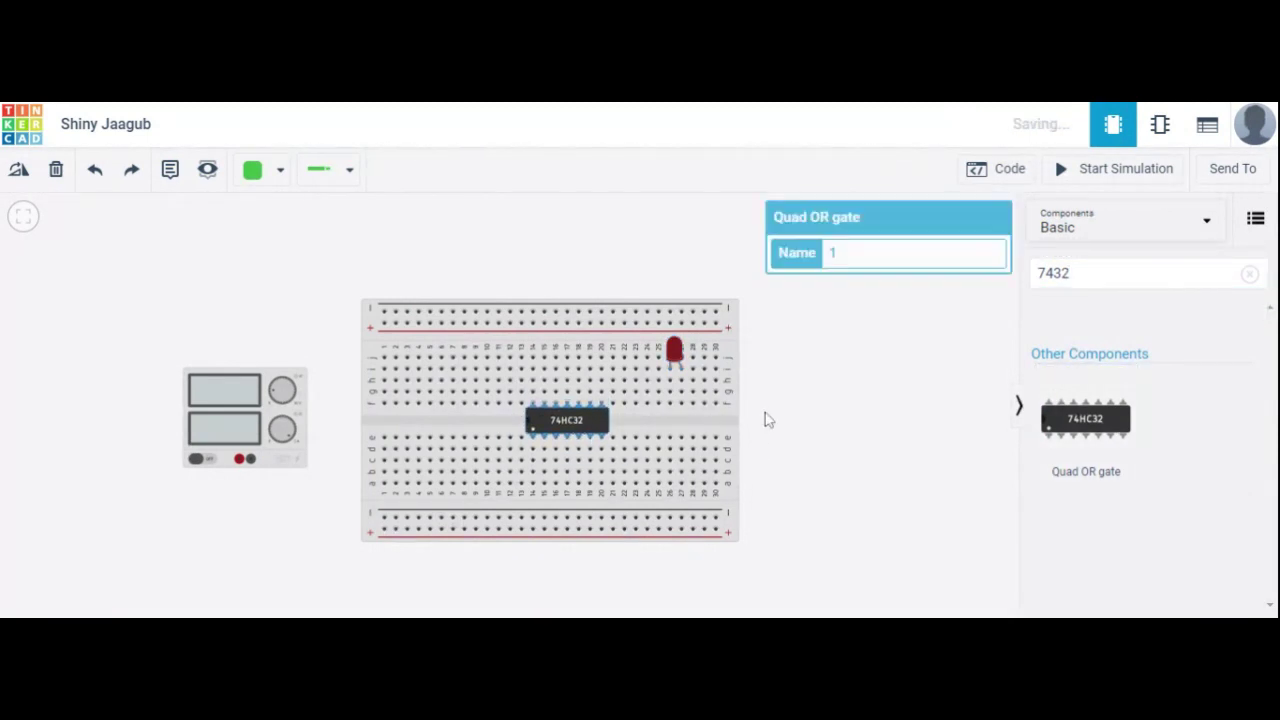
pyautogui.click(1249, 274)
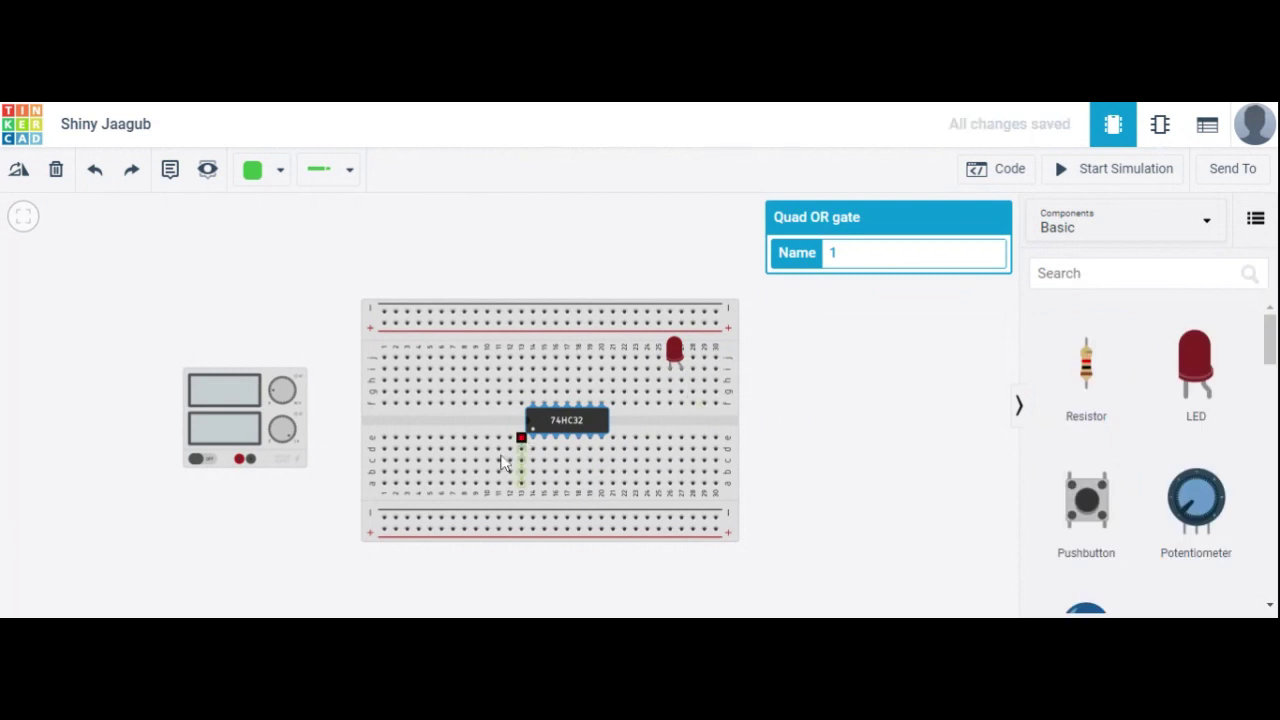
# - Run a black wire from the supply's negative terminal to the breadboard's bottom rail
pyautogui.moveTo(252, 462); pyautogui.dragTo(251, 434)
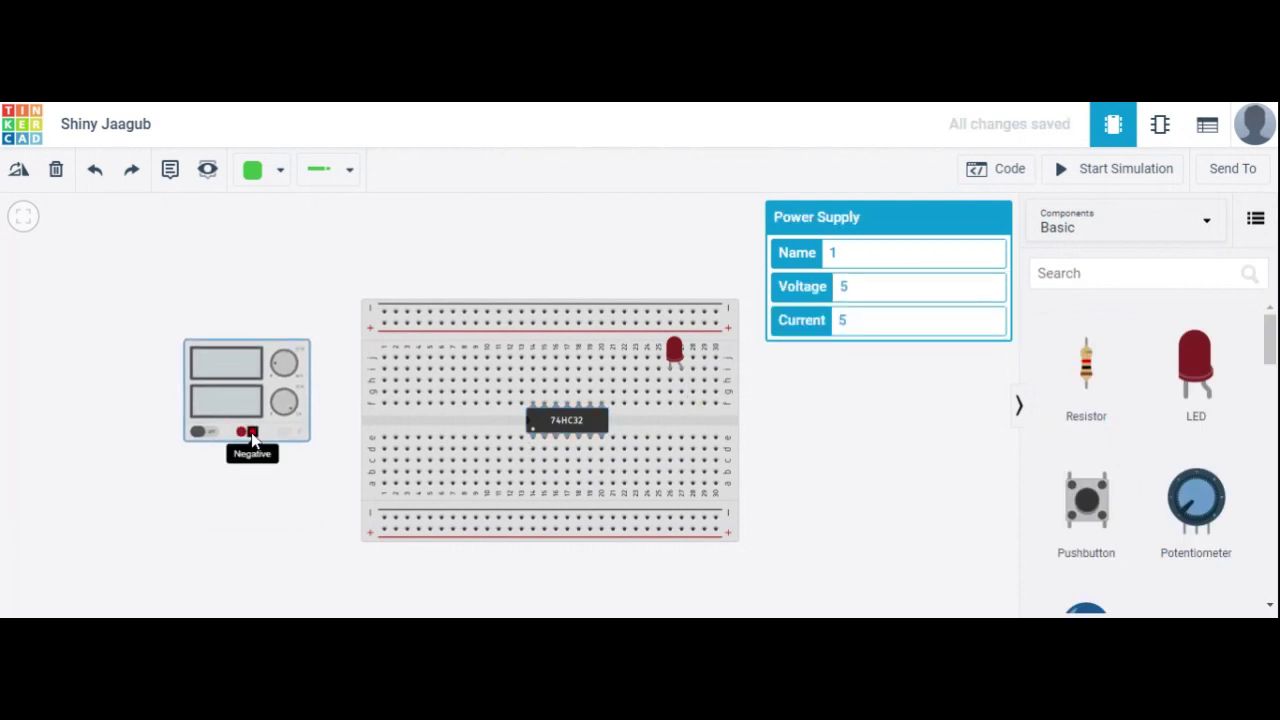
pyautogui.click(250, 433)
pyautogui.click(254, 518)
pyautogui.click(370, 517)
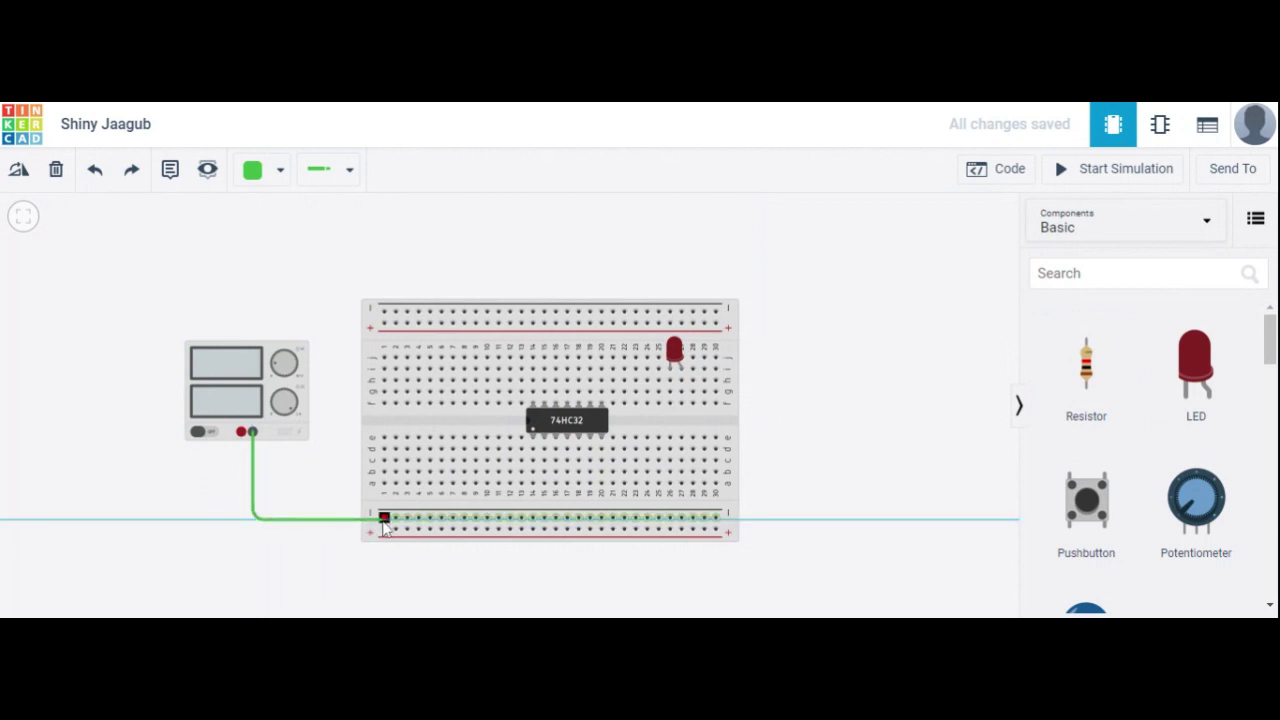
pyautogui.click(382, 518)
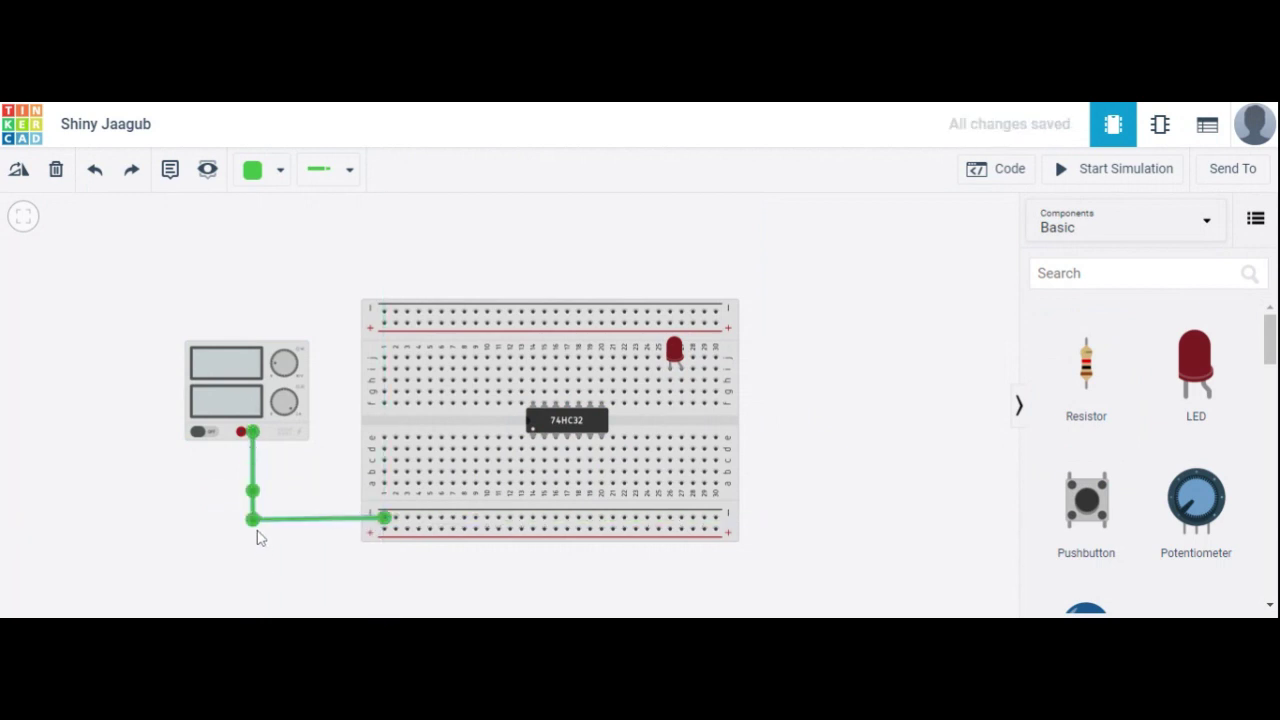
pyautogui.moveTo(251, 520); pyautogui.dragTo(252, 517)
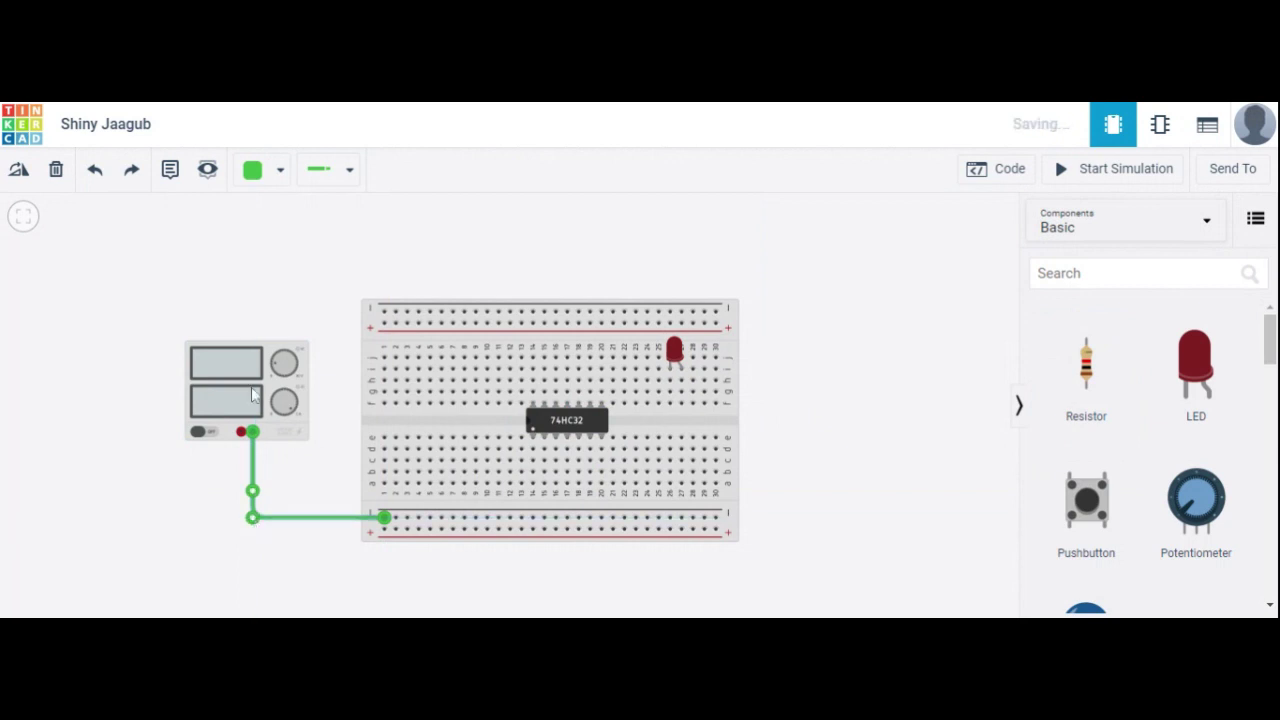
pyautogui.click(277, 180)
pyautogui.click(285, 229)
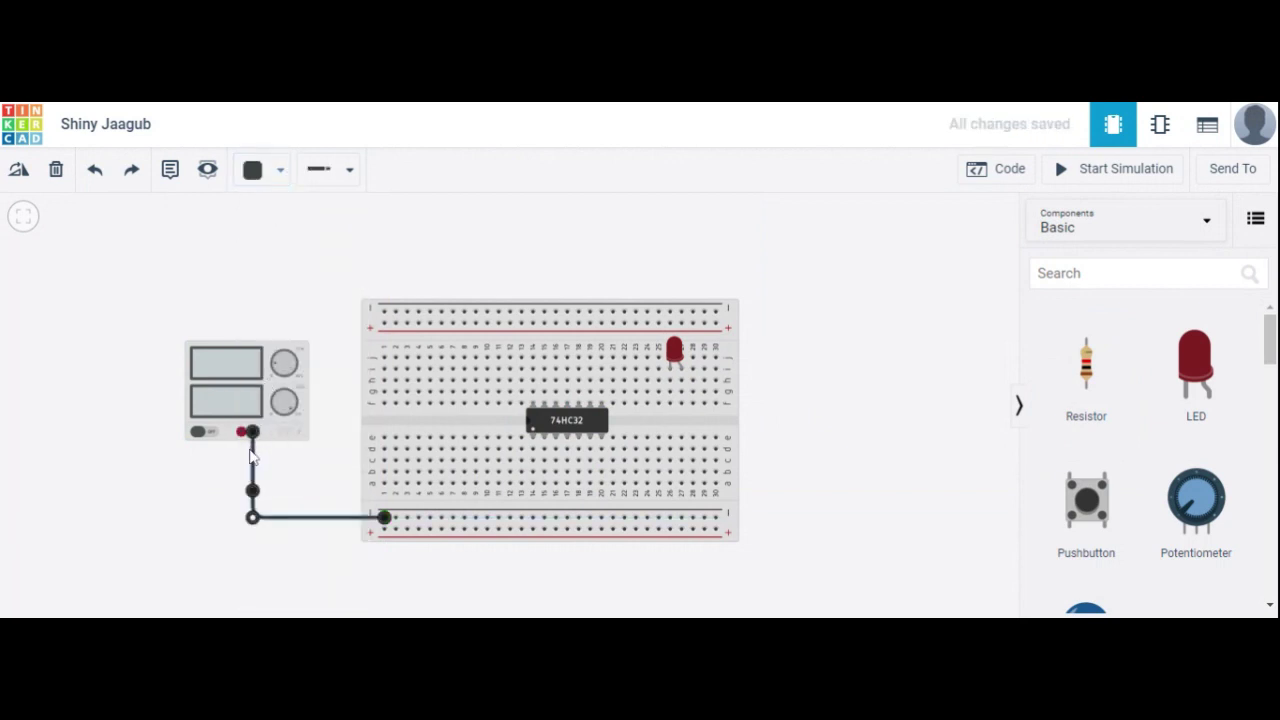
# - Route a wire from the supply's positive terminal around the supply to the top rail
pyautogui.click(241, 432)
pyautogui.click(241, 454)
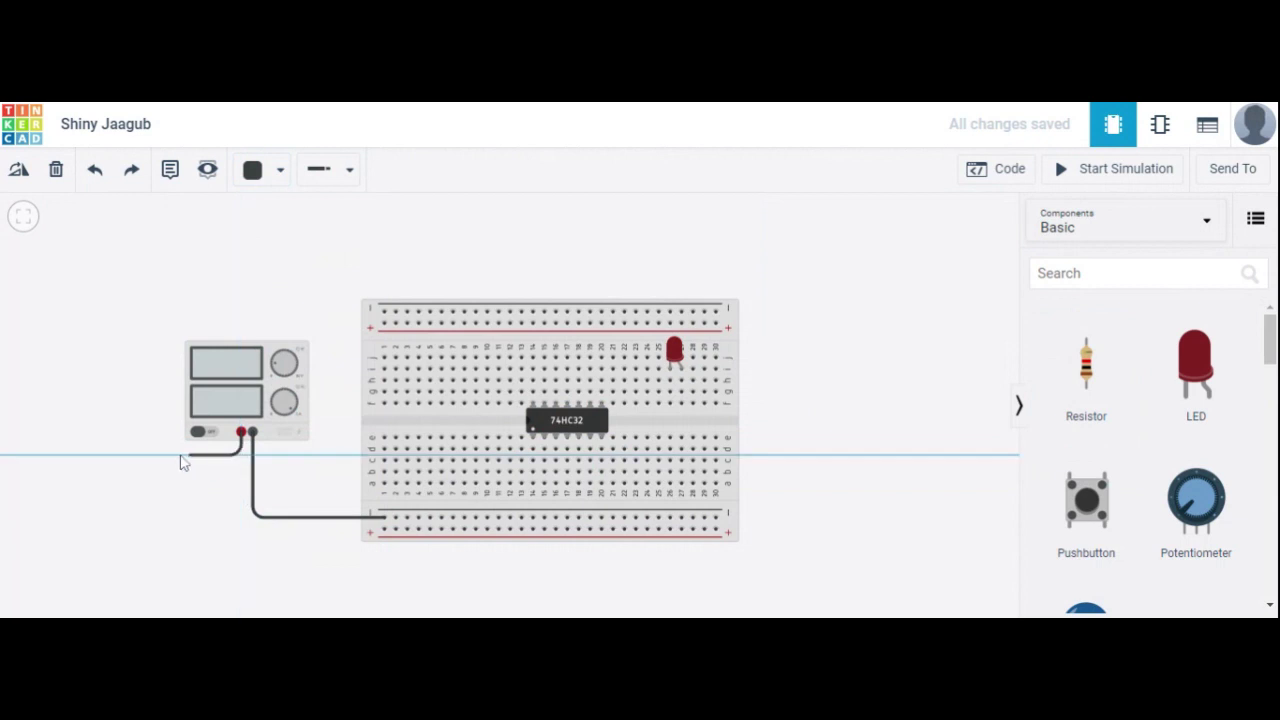
pyautogui.click(170, 455)
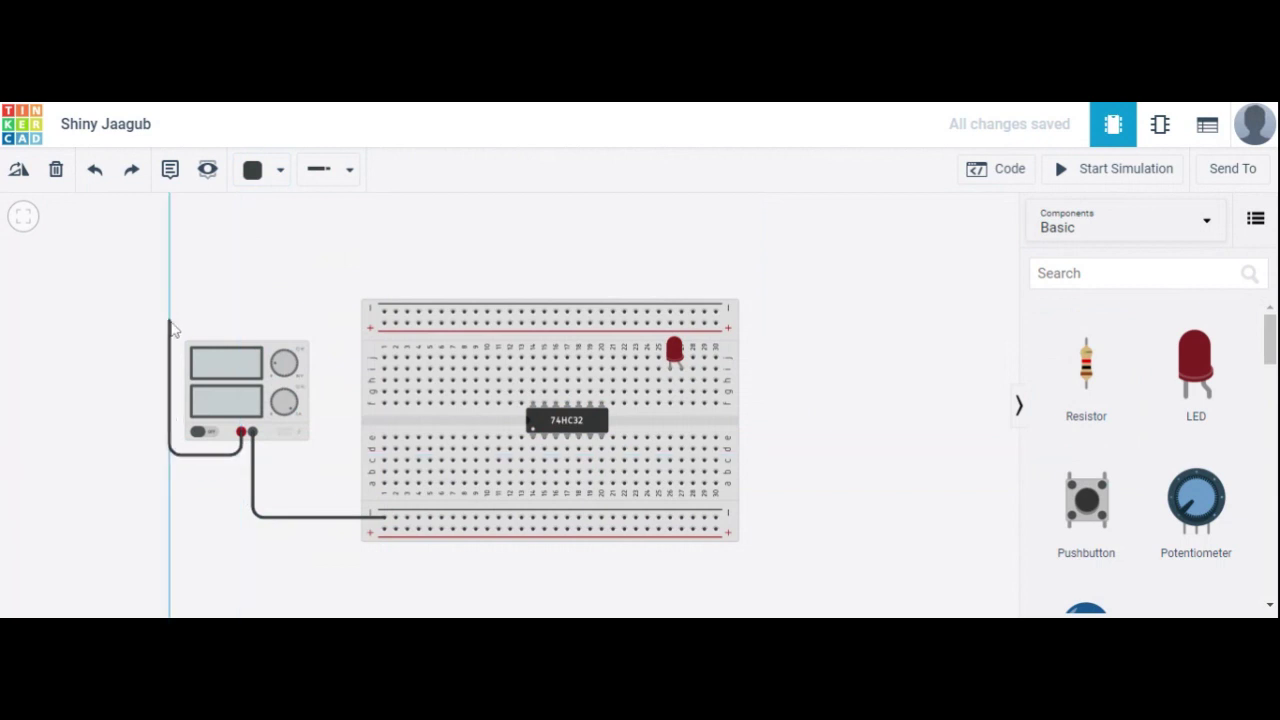
pyautogui.click(169, 322)
pyautogui.click(385, 326)
pyautogui.click(275, 172)
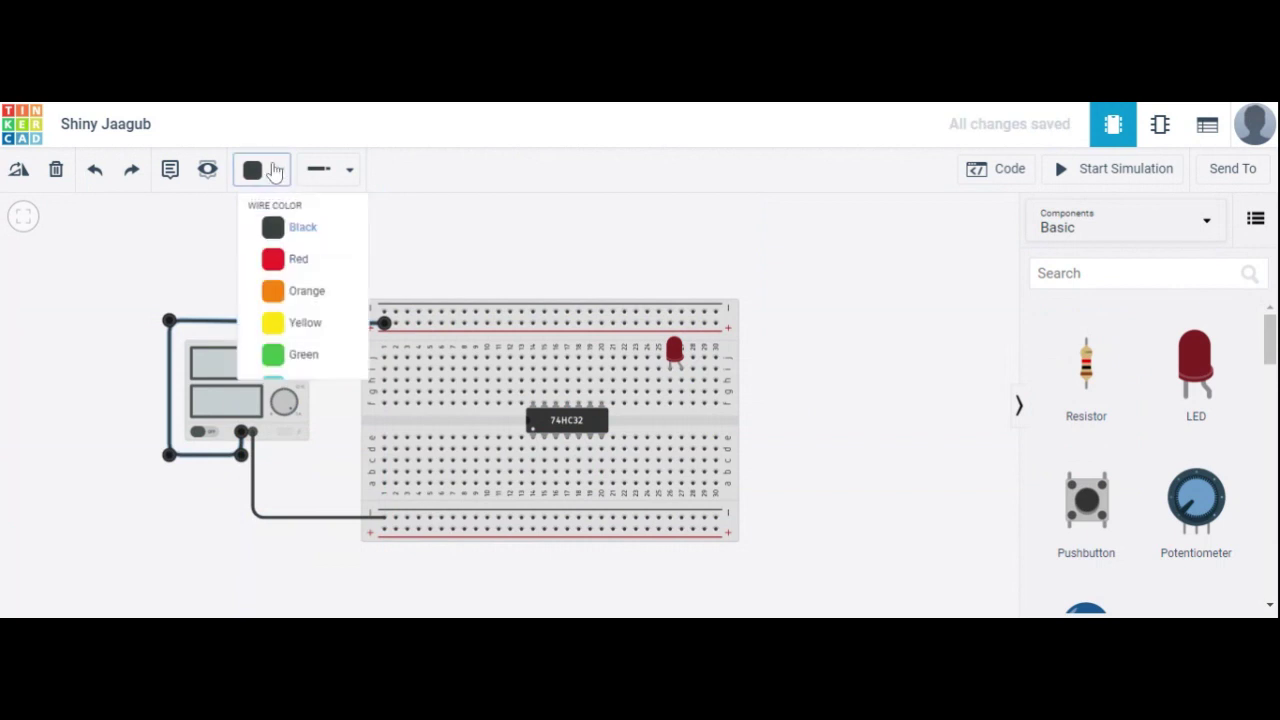
# - Make the positive supply wire red and add a red jumper from the top rail to the chip column
pyautogui.click(300, 262)
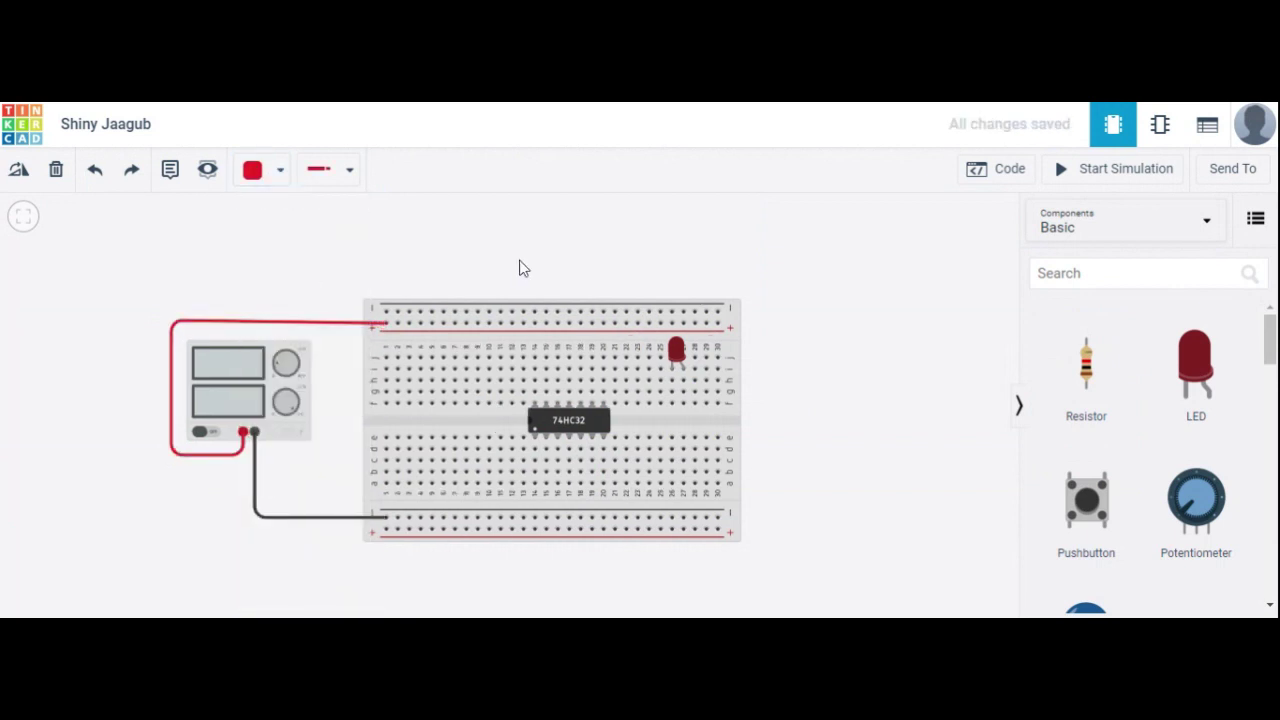
pyautogui.click(535, 323)
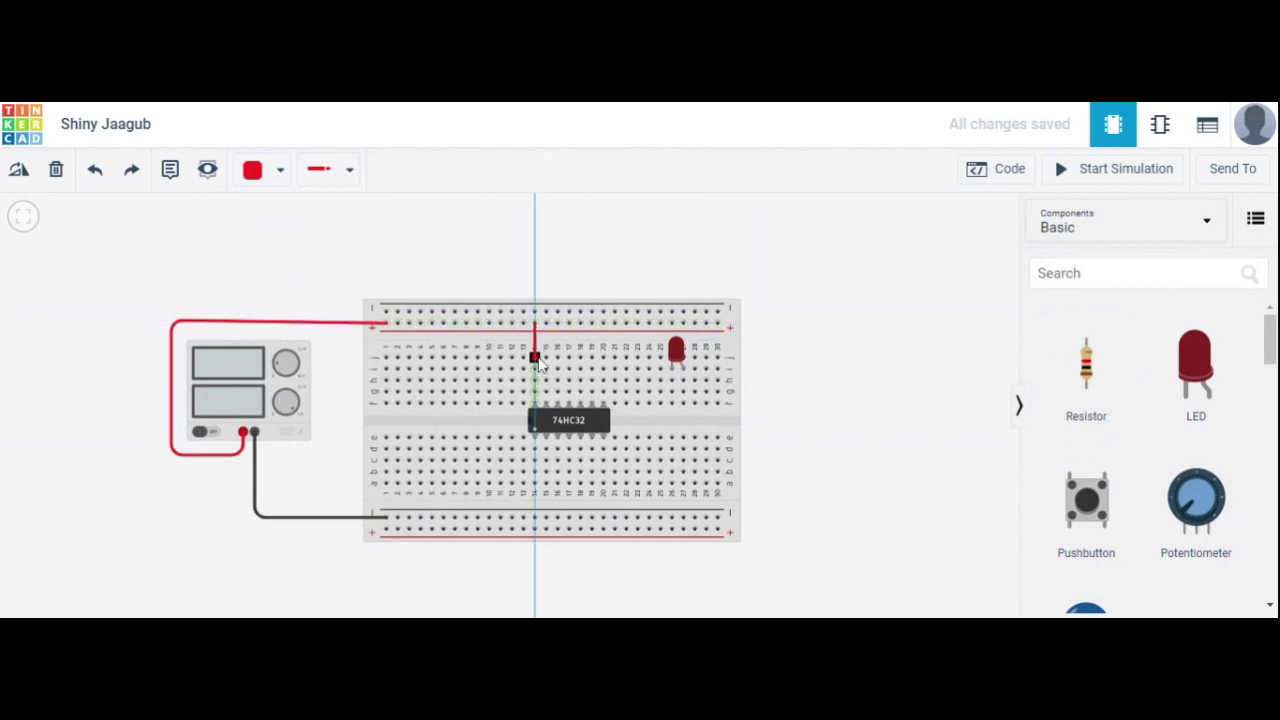
pyautogui.click(534, 357)
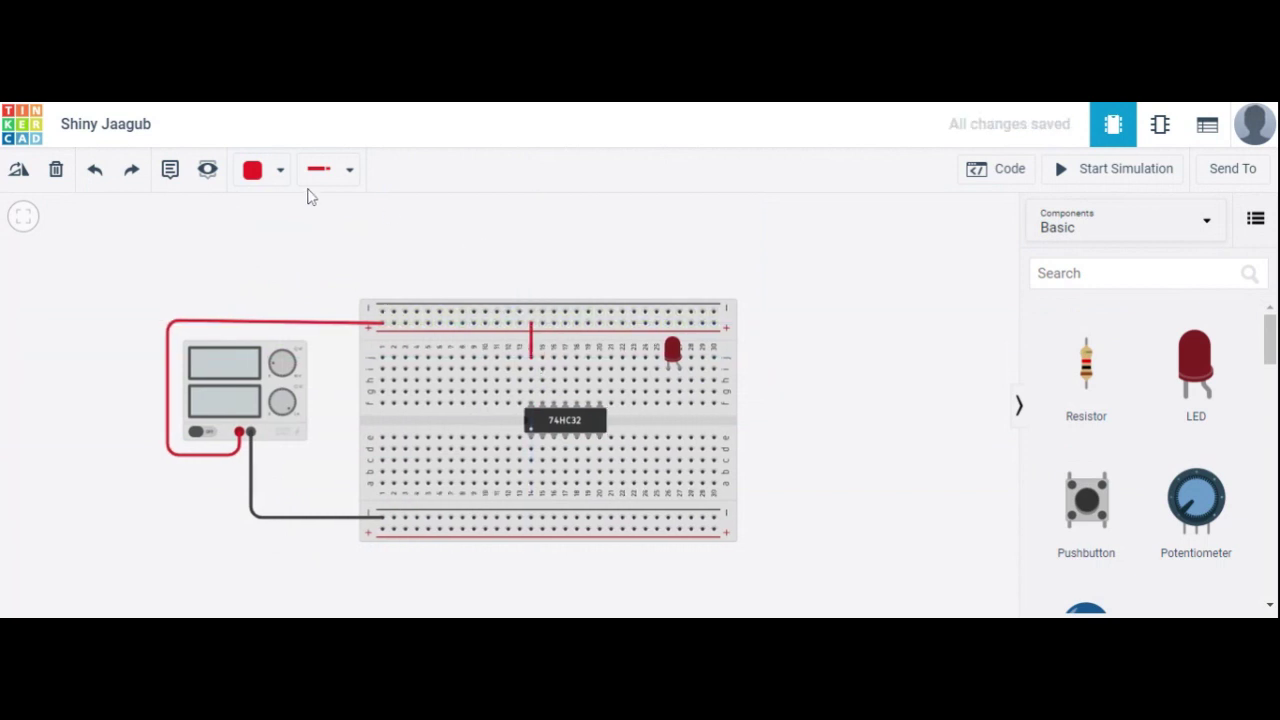
# - Add a black wire from below the 74HC32 to the ground rail
pyautogui.click(278, 172)
pyautogui.click(285, 231)
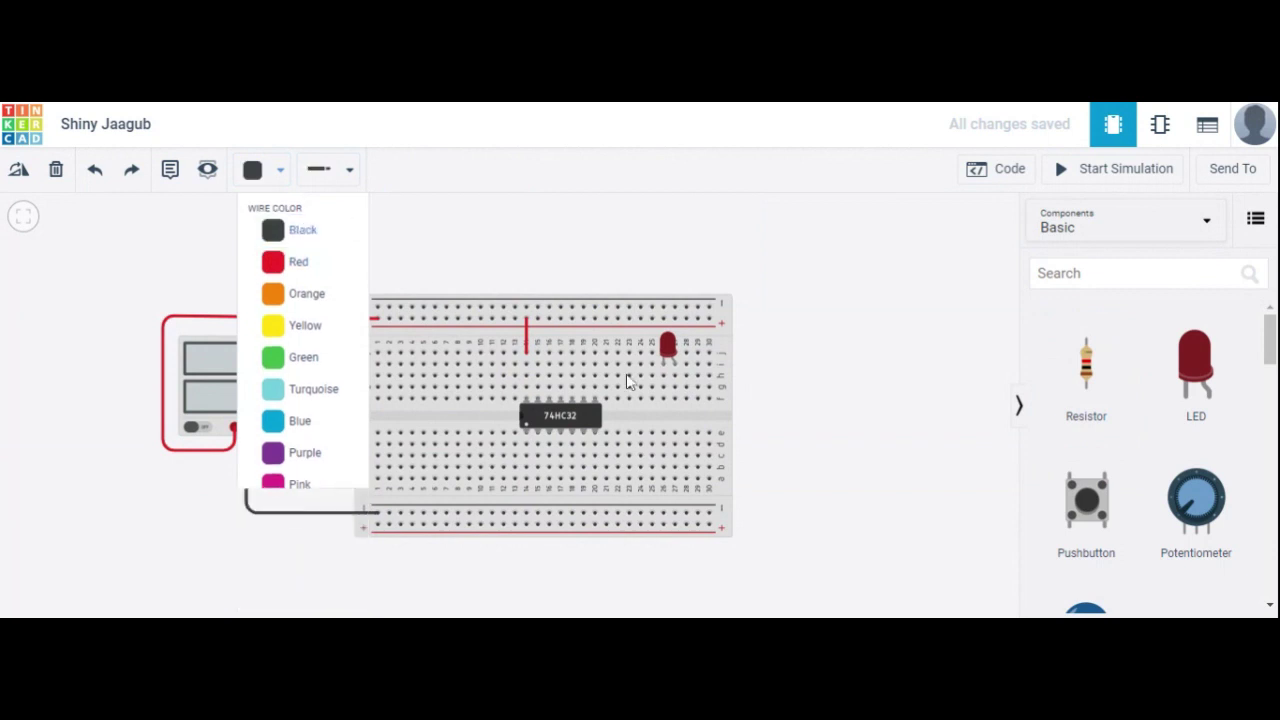
pyautogui.click(595, 478)
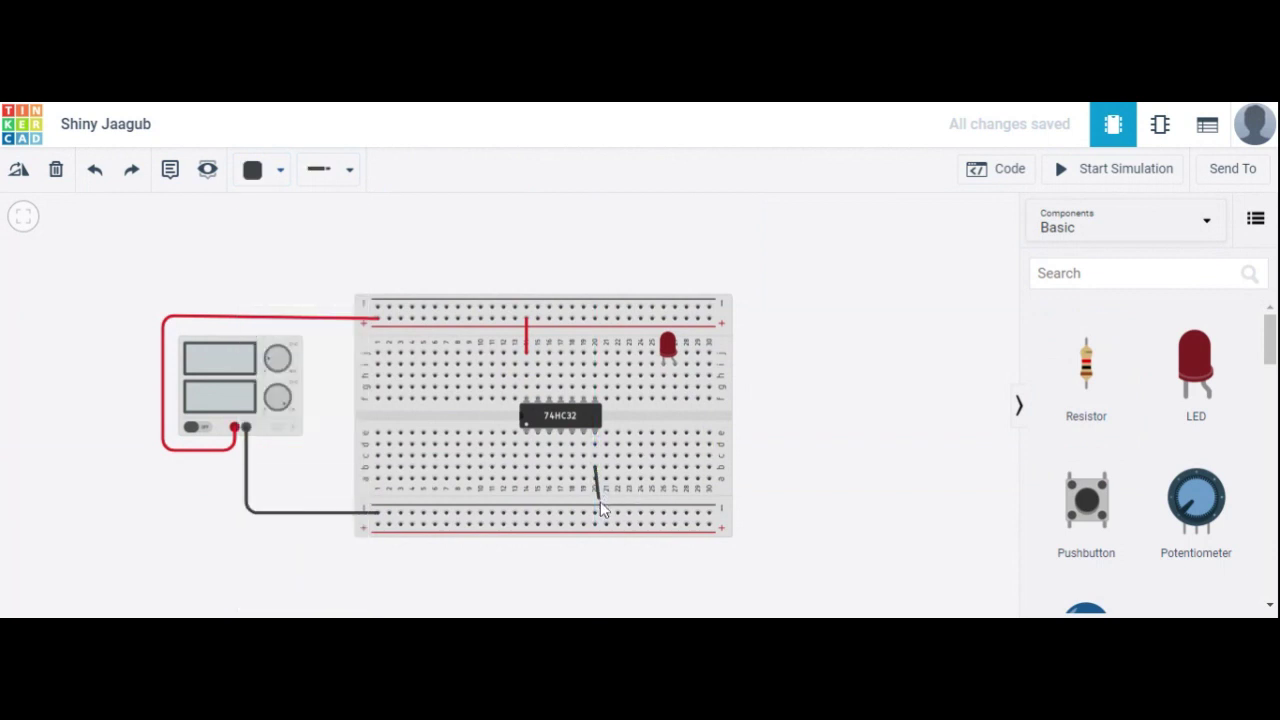
pyautogui.click(595, 514)
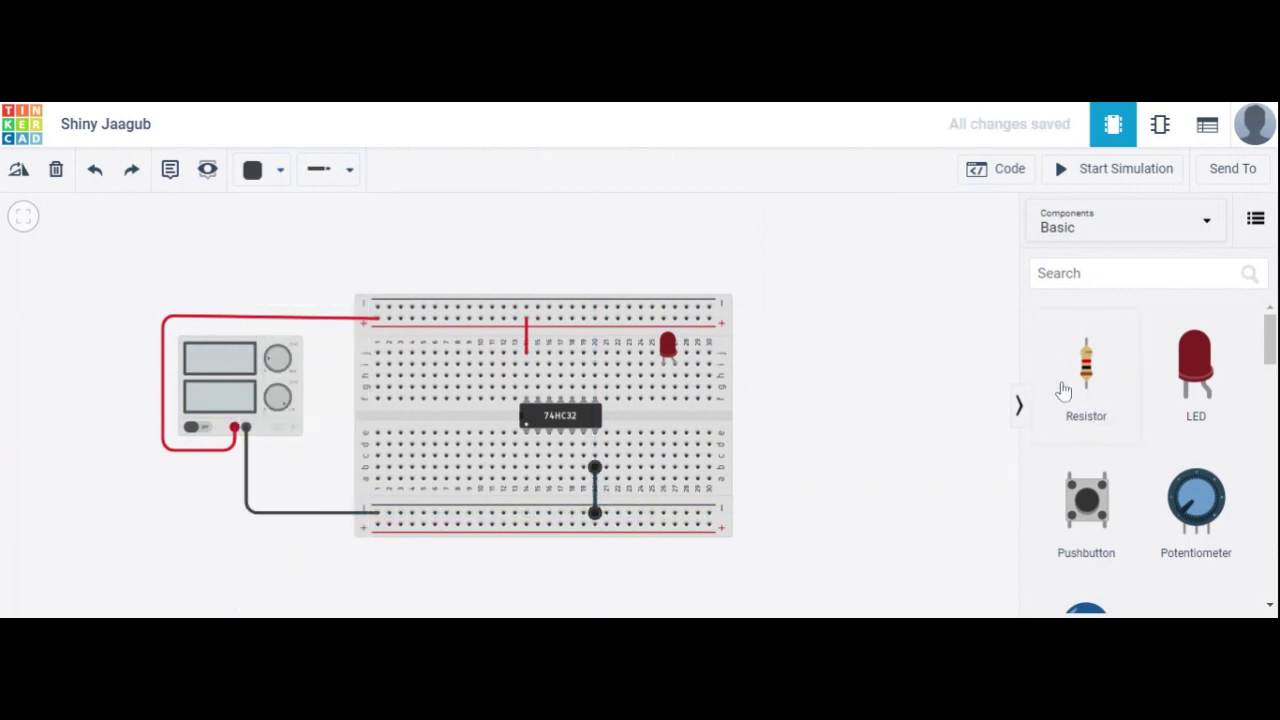
pyautogui.click(677, 355)
# - Move the LED down one row, place a resistor below it, and wire it to ground
pyautogui.moveTo(677, 355); pyautogui.dragTo(670, 368)
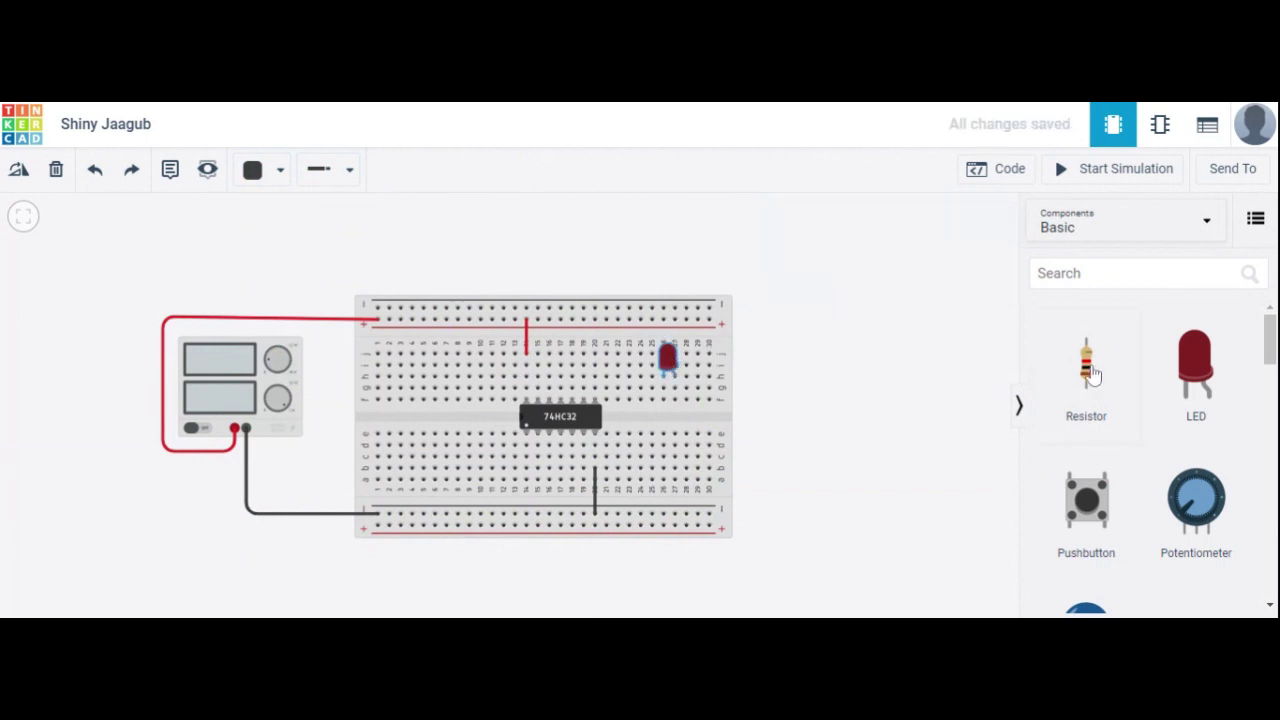
pyautogui.moveTo(1092, 376); pyautogui.dragTo(666, 423)
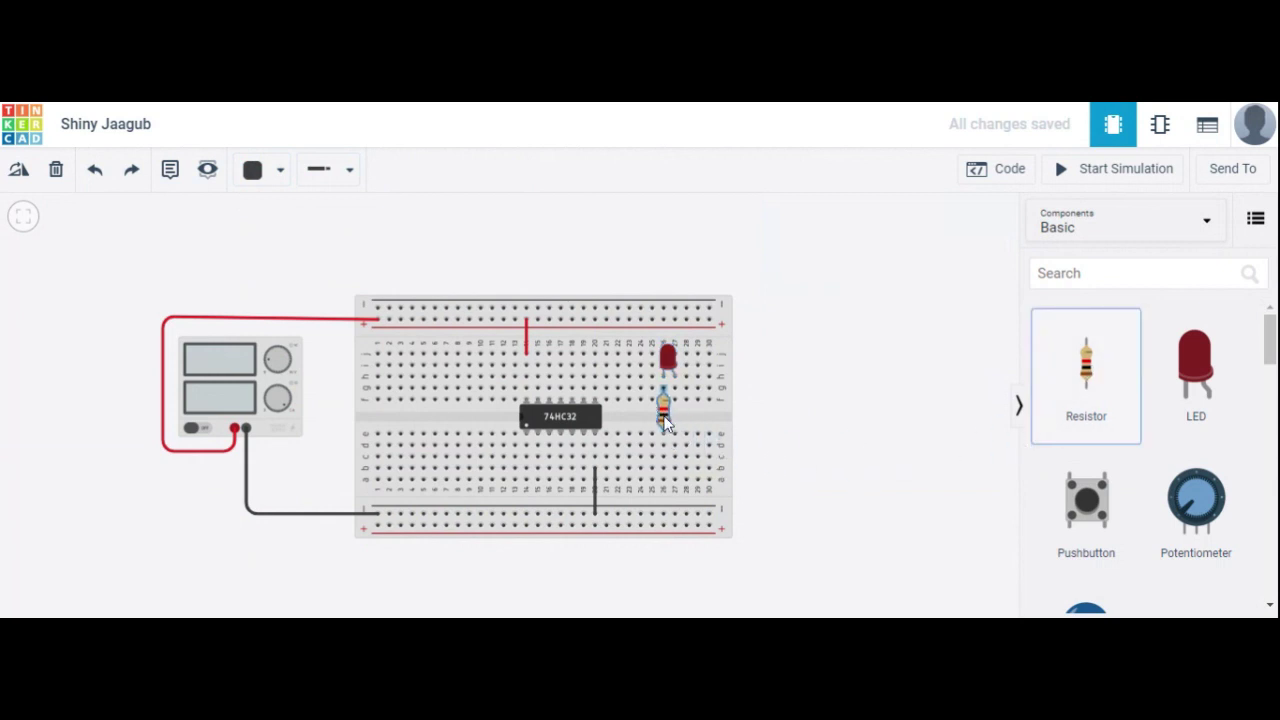
pyautogui.click(665, 425)
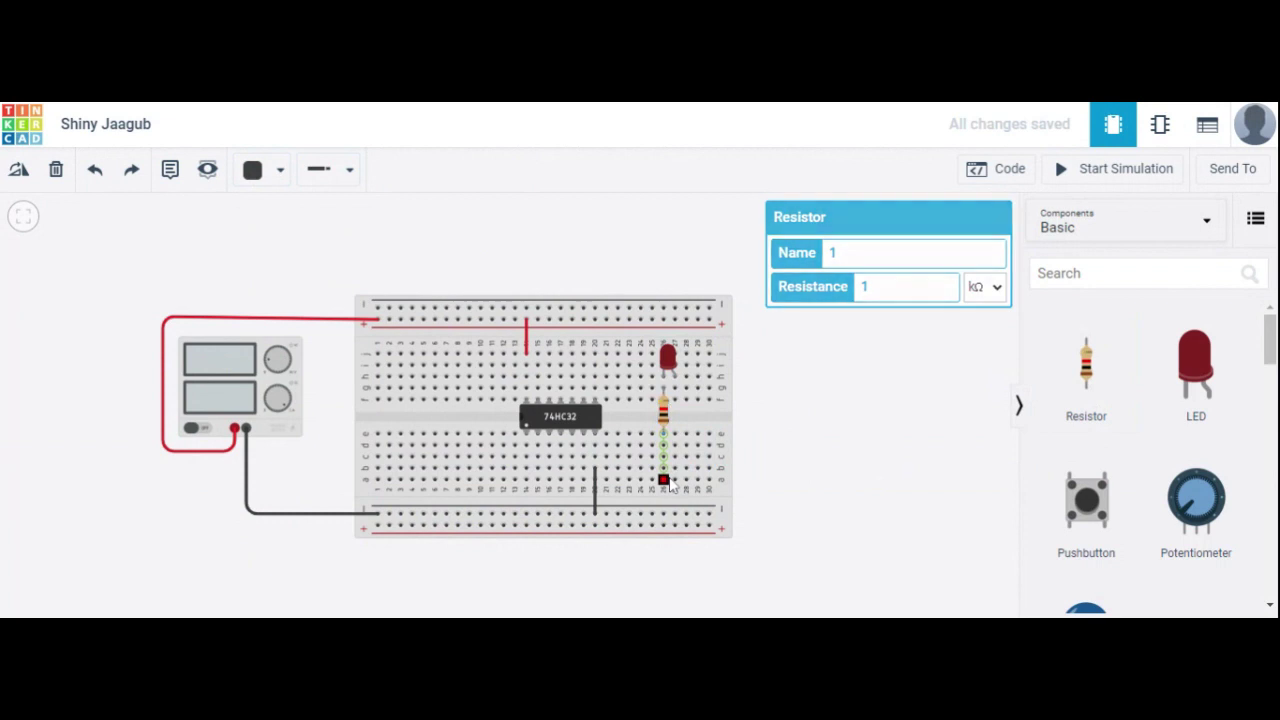
pyautogui.click(664, 512)
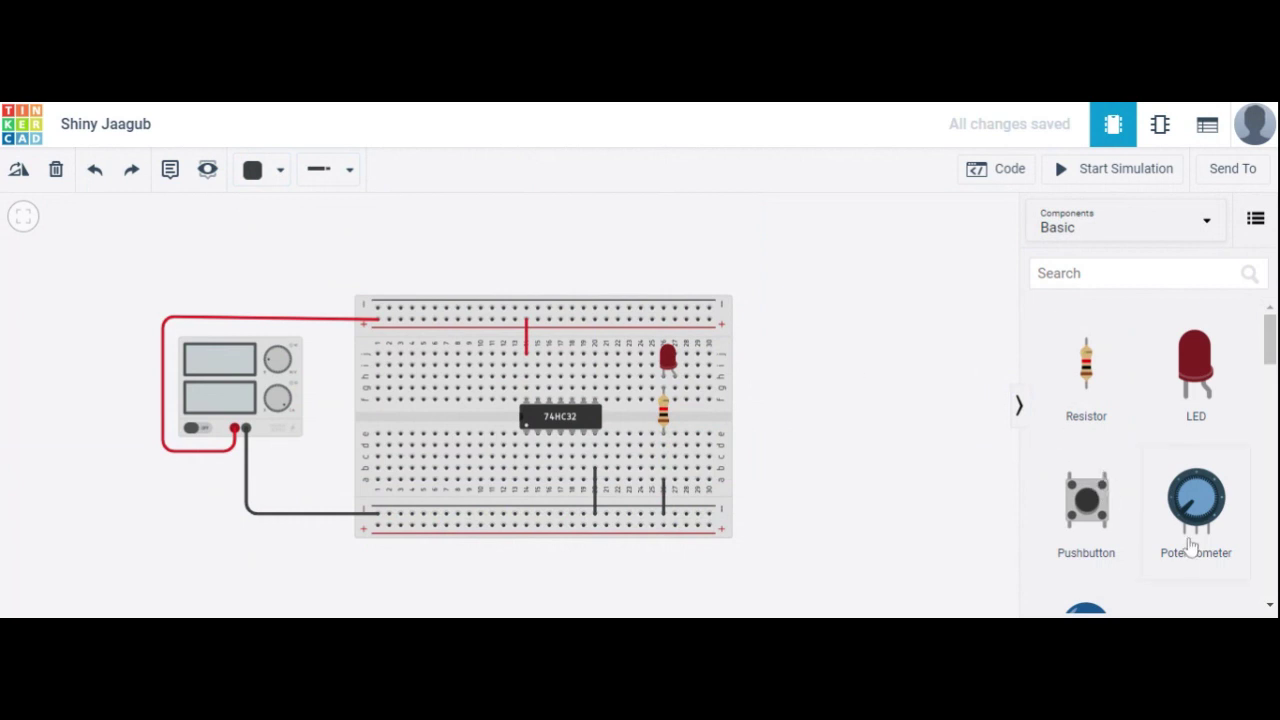
# - Place a slide switch in the breadboard's upper half
pyautogui.scroll(-5, 1191, 549)
pyautogui.scroll(5, 1217, 487)
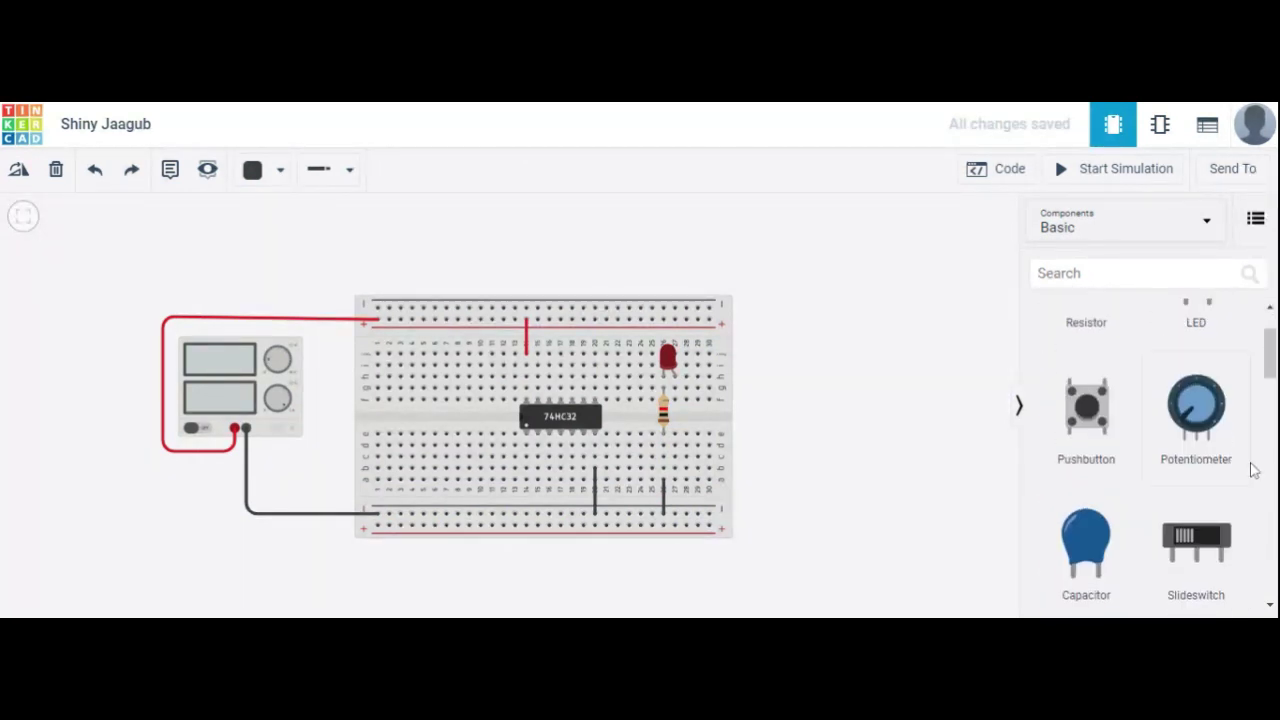
pyautogui.moveTo(1190, 540); pyautogui.dragTo(399, 378)
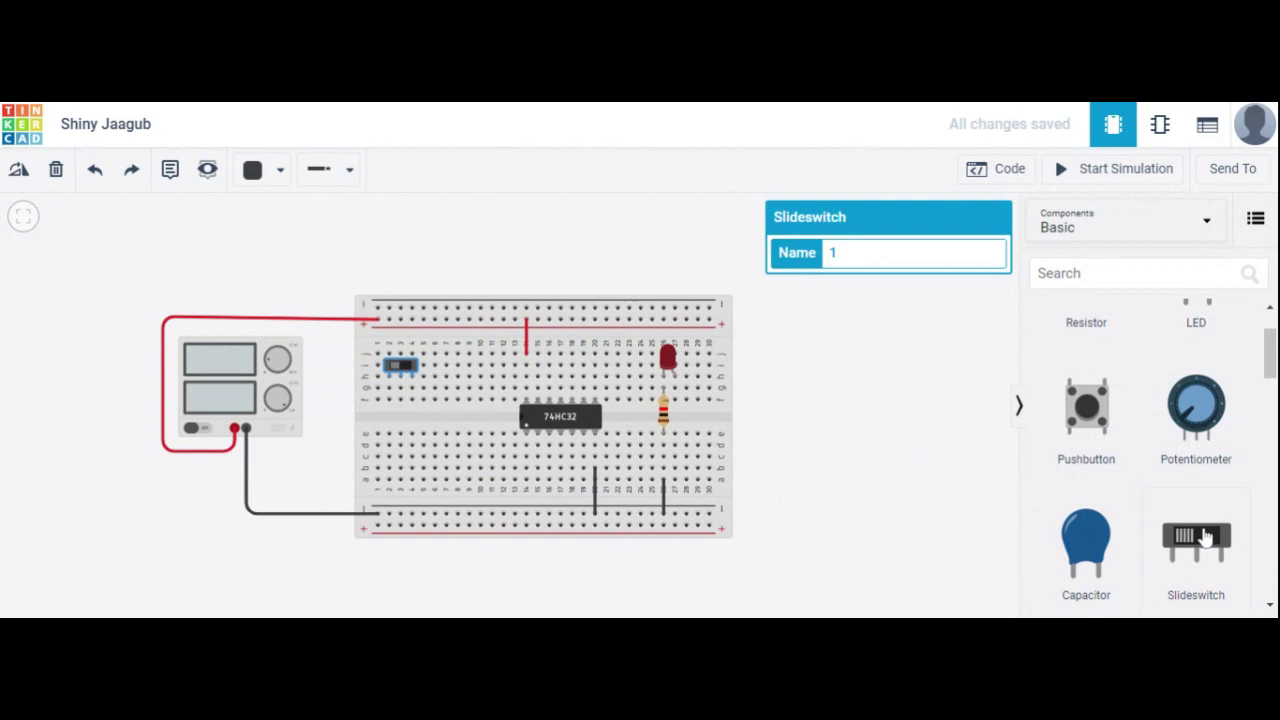
# - Add a second slide switch in the lower half and feed both switches from the top rail with red wires
pyautogui.moveTo(1207, 541); pyautogui.dragTo(452, 468)
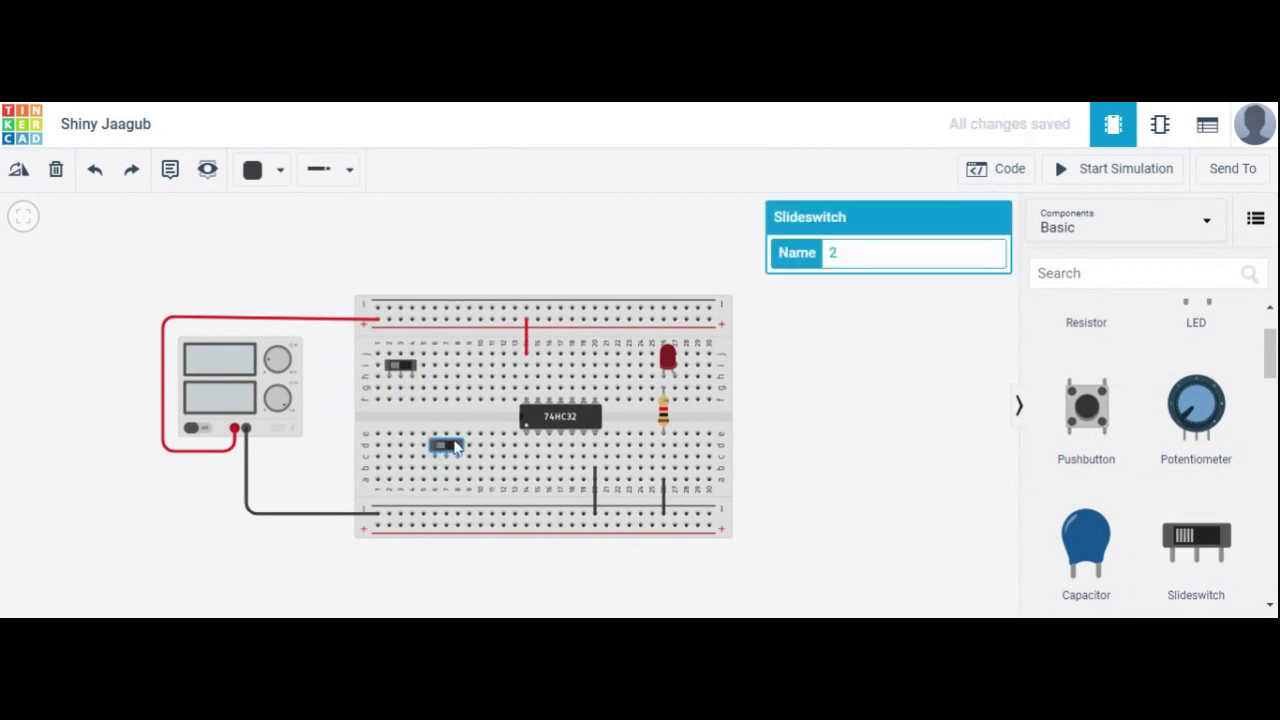
pyautogui.moveTo(438, 447); pyautogui.dragTo(438, 459)
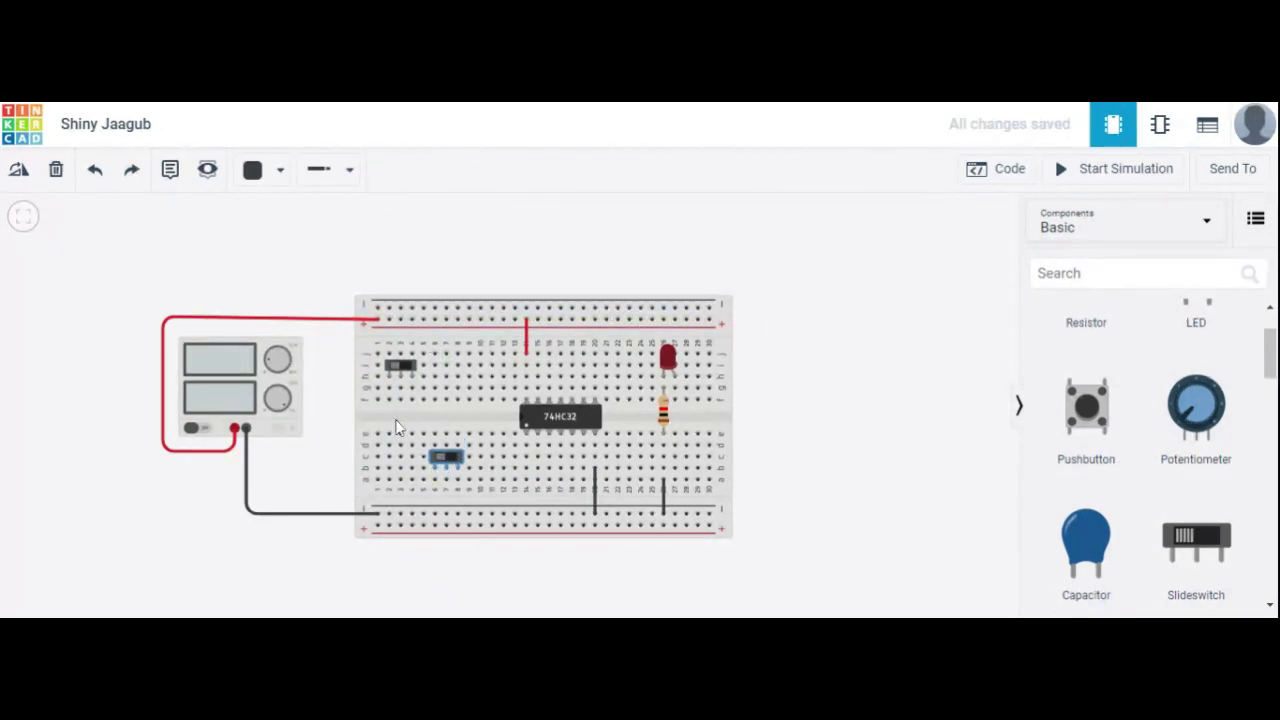
pyautogui.click(390, 358)
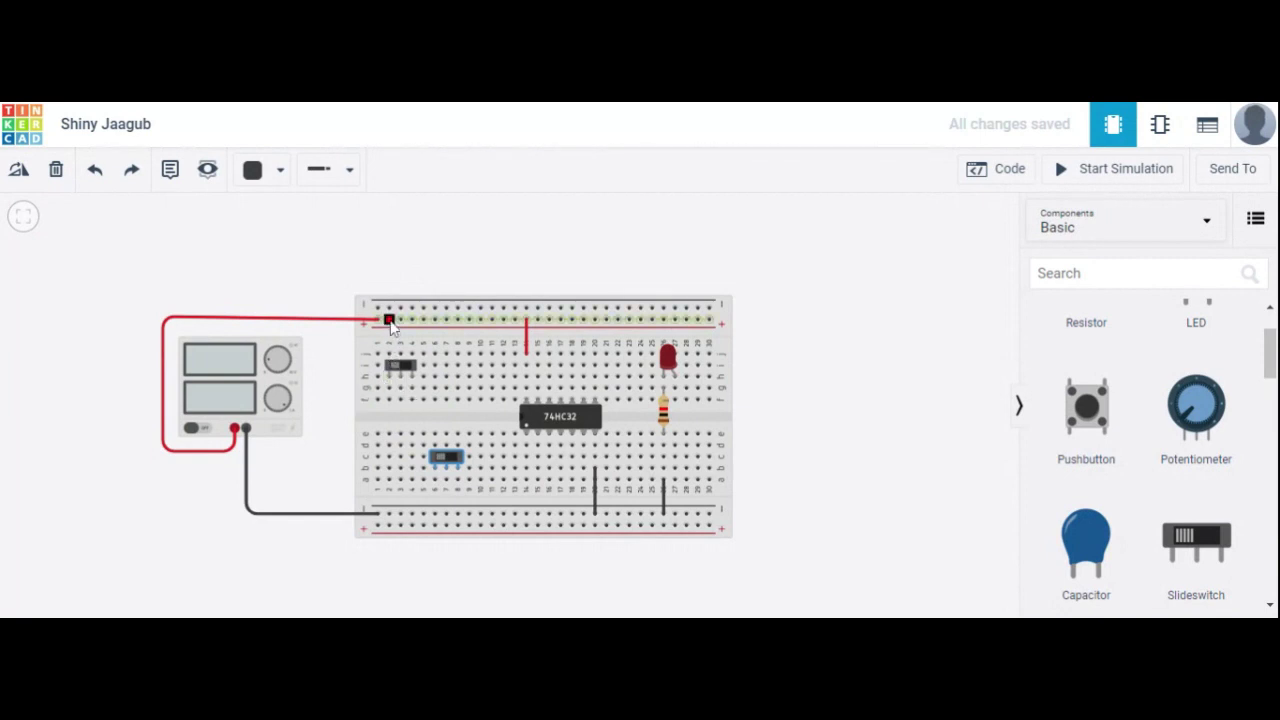
pyautogui.click(389, 320)
pyautogui.click(274, 183)
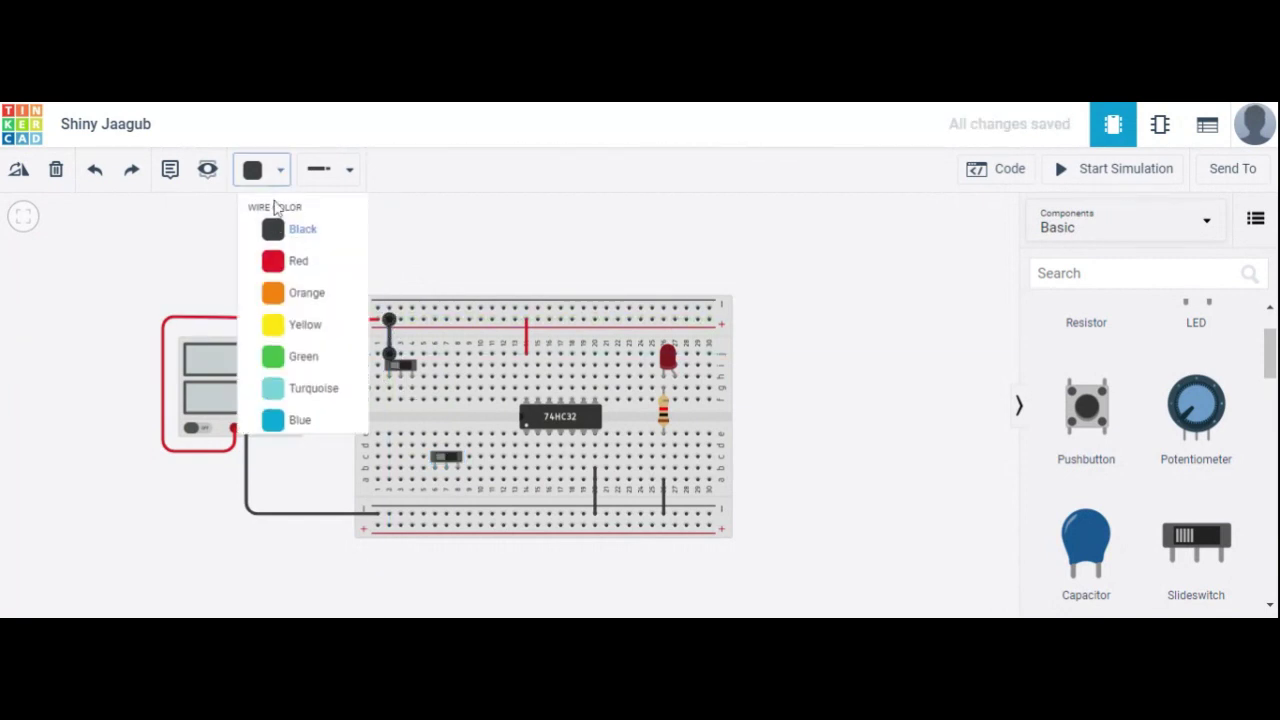
pyautogui.click(274, 264)
pyautogui.click(435, 321)
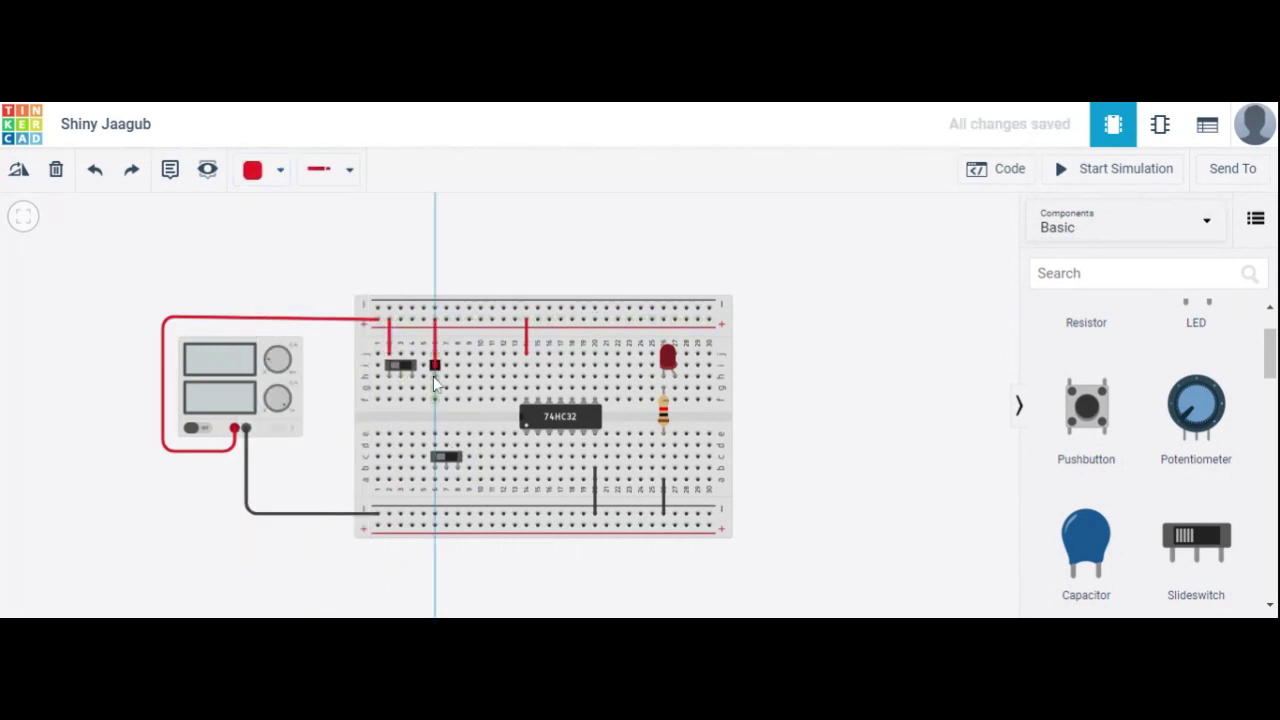
pyautogui.click(436, 436)
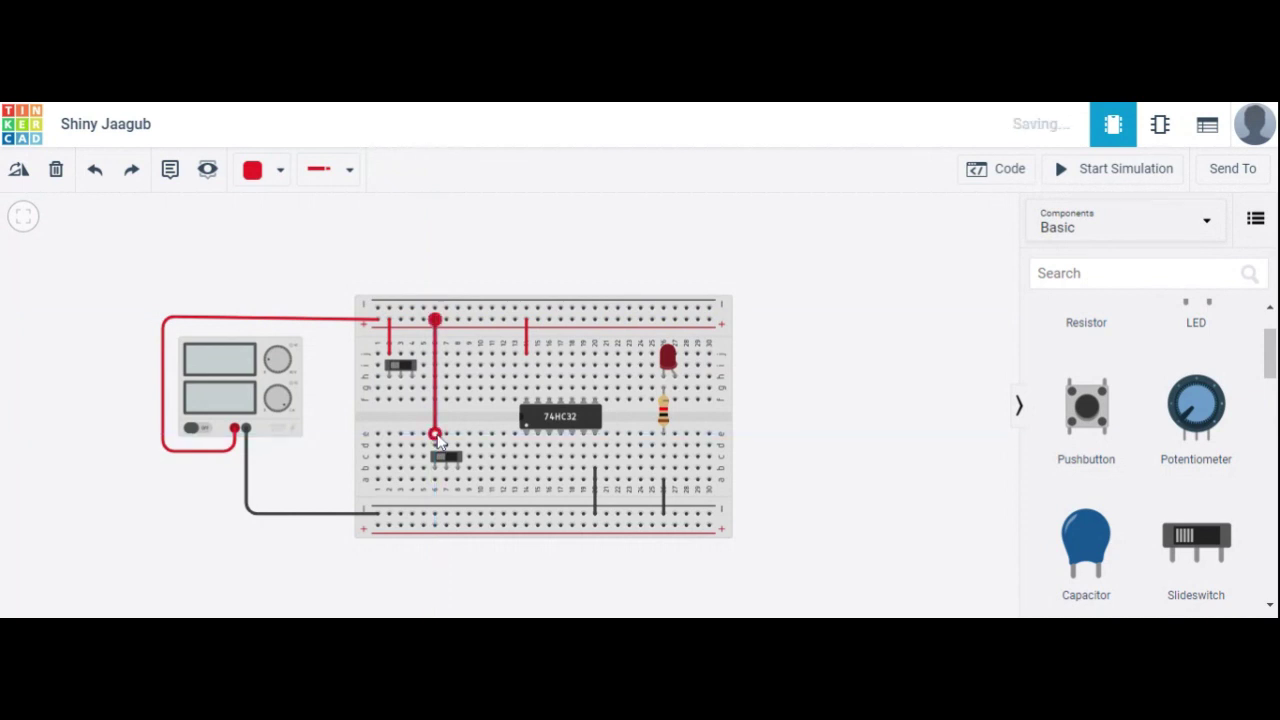
pyautogui.click(371, 240)
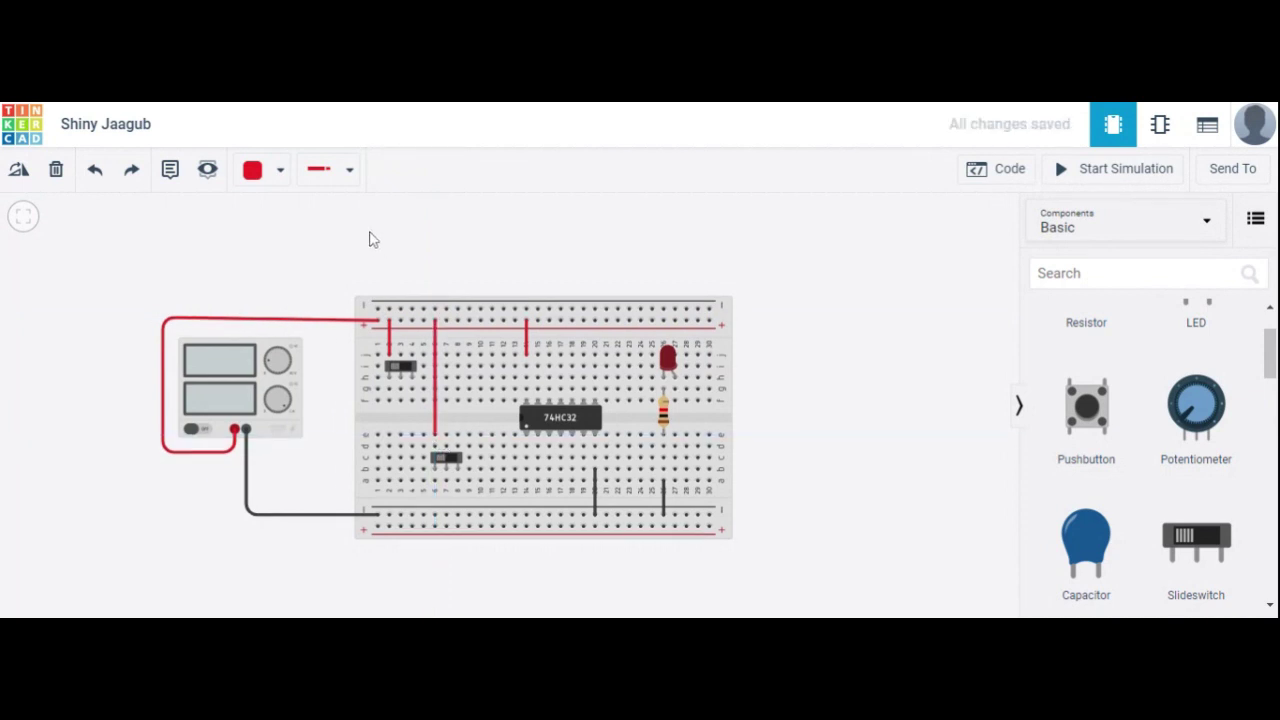
# - Ground both slide switches with black wires to the bottom rail
pyautogui.click(280, 170)
pyautogui.click(300, 226)
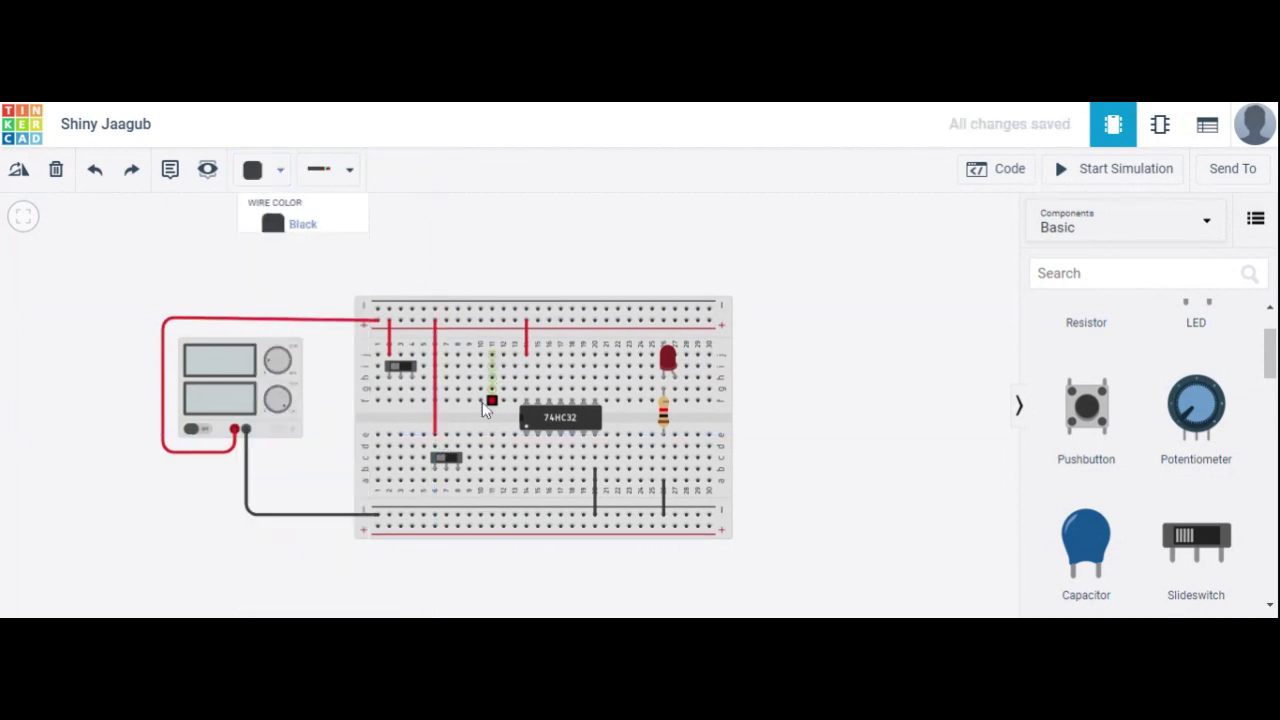
pyautogui.click(412, 402)
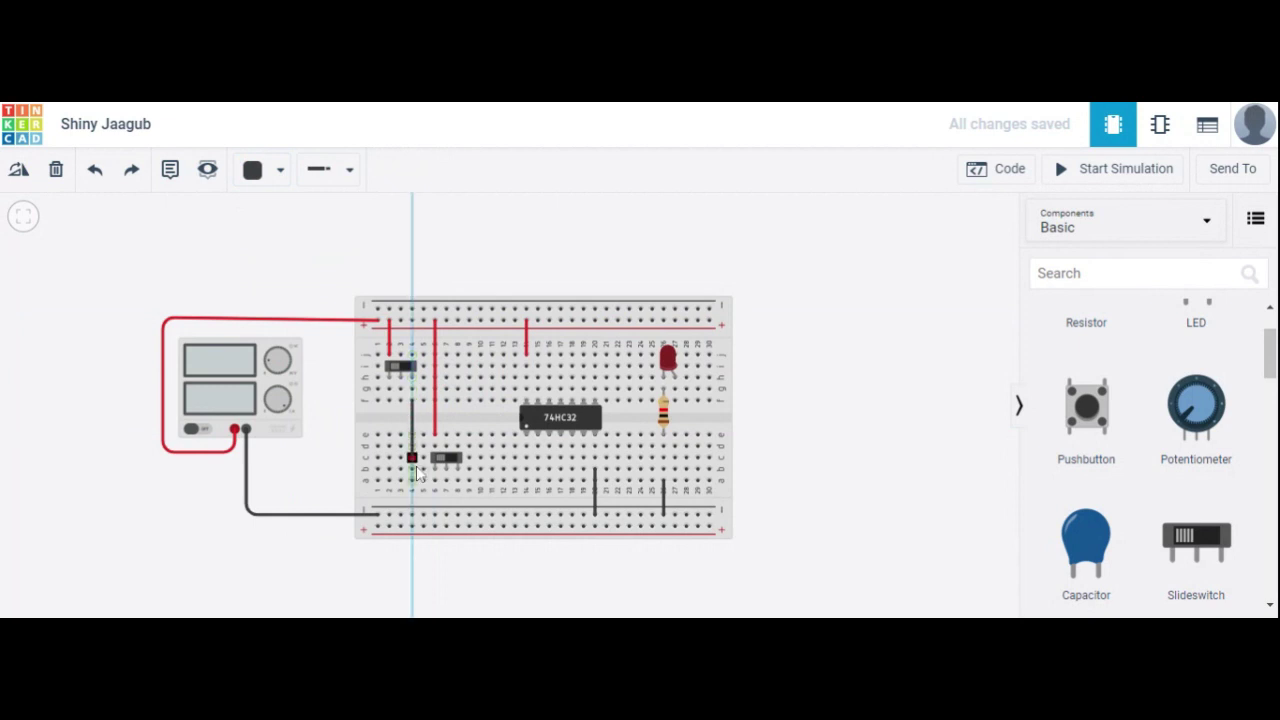
pyautogui.click(412, 516)
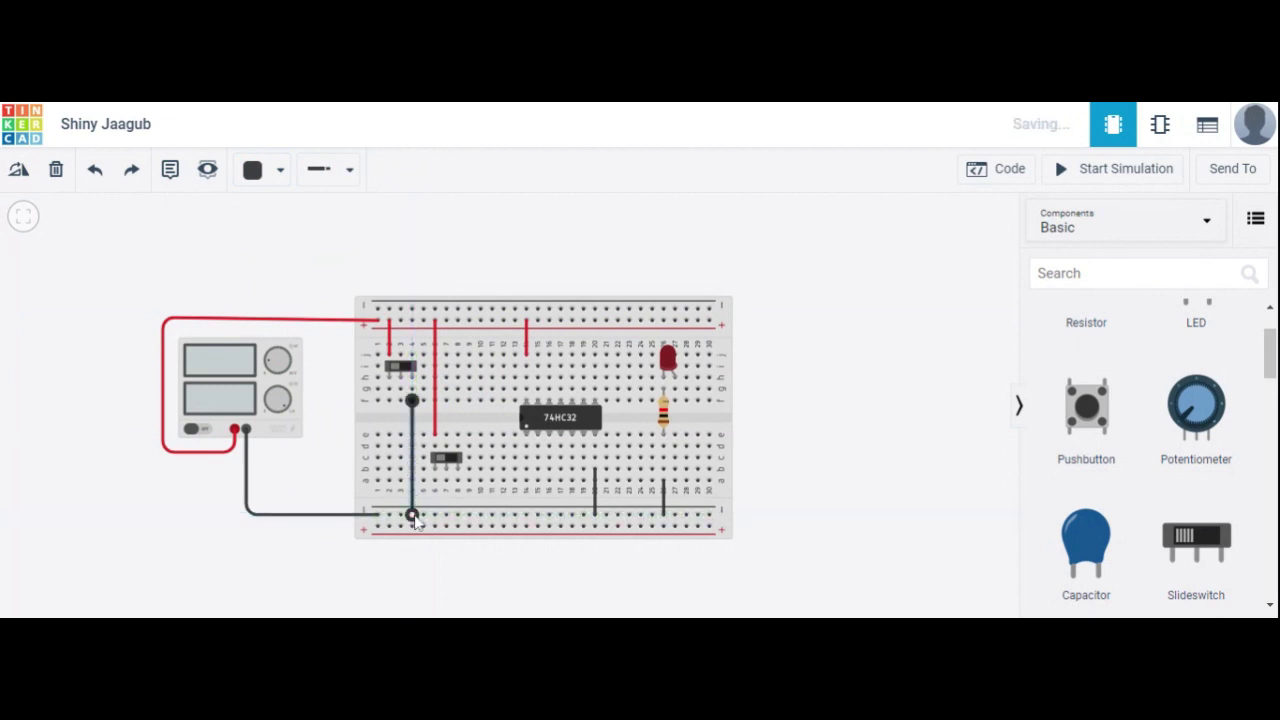
pyautogui.click(457, 482)
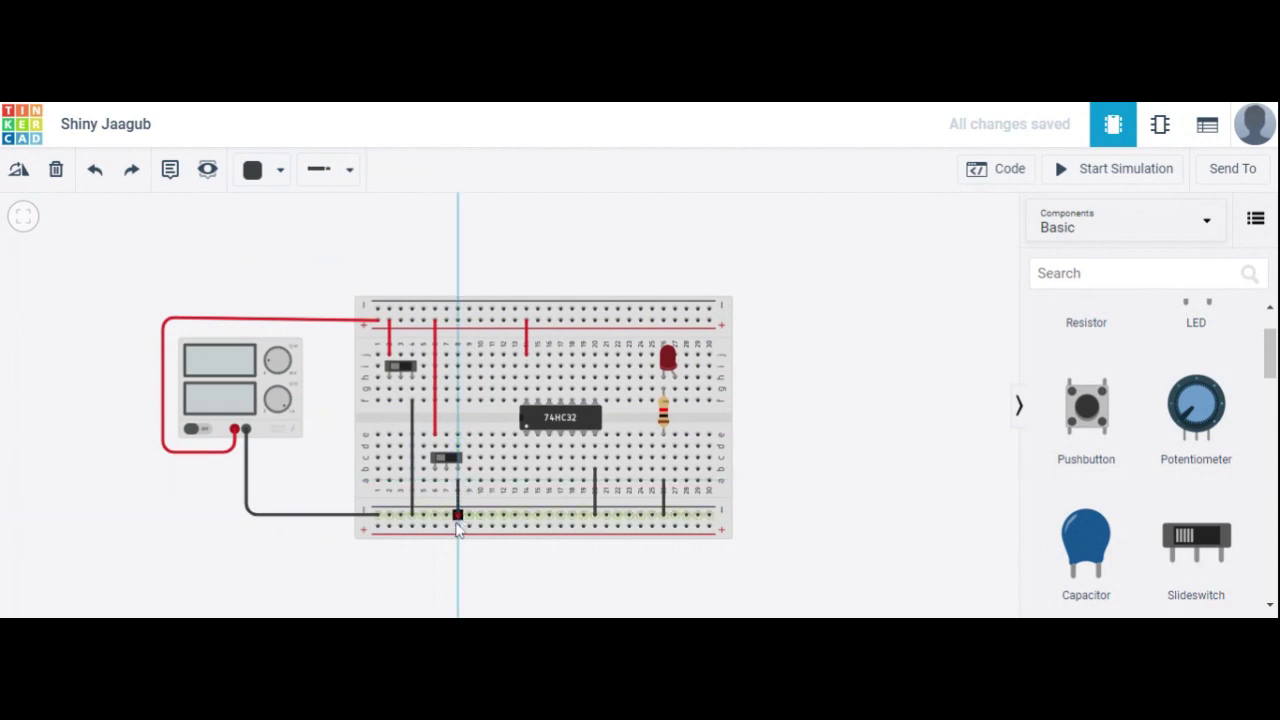
pyautogui.click(457, 516)
pyautogui.click(449, 592)
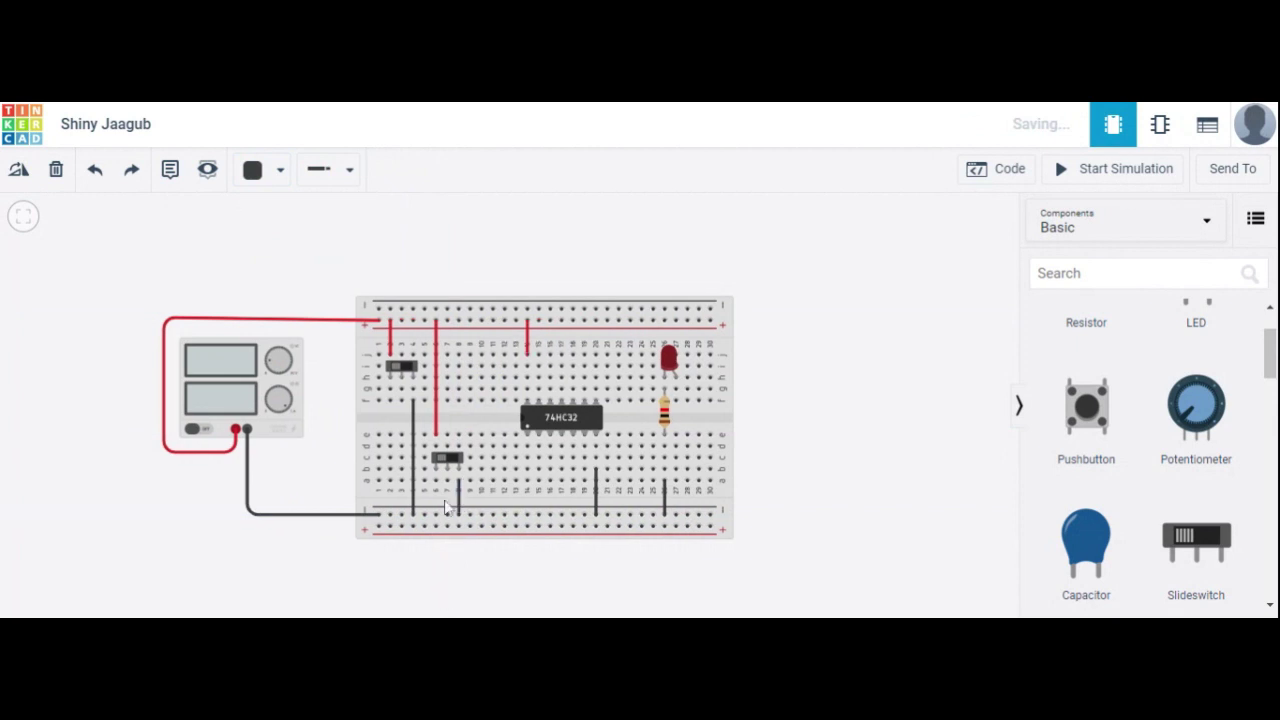
# - Delete a misplaced black wire near the chip and begin the first switch's output wire
pyautogui.click(403, 391)
pyautogui.click(492, 389)
pyautogui.press('Delete')
pyautogui.click(402, 390)
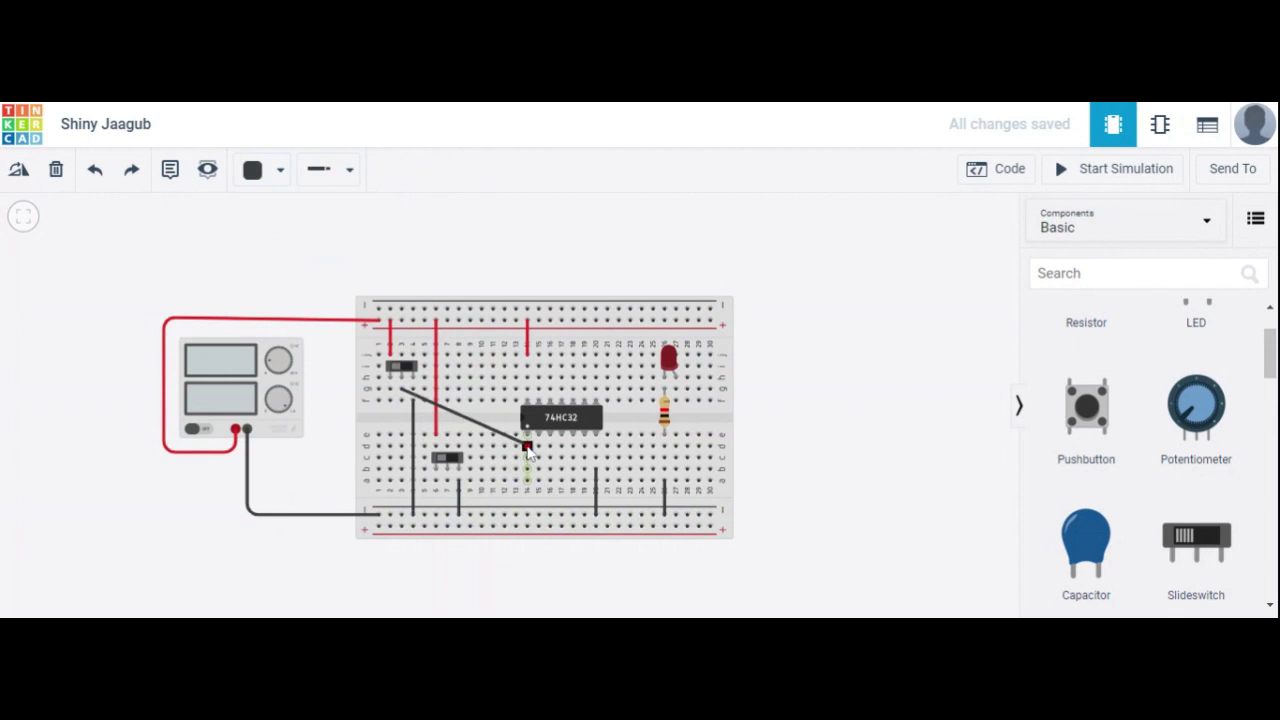
# - Connect the first switch's output to the 74HC32's lower pin with a green wire
pyautogui.click(527, 446)
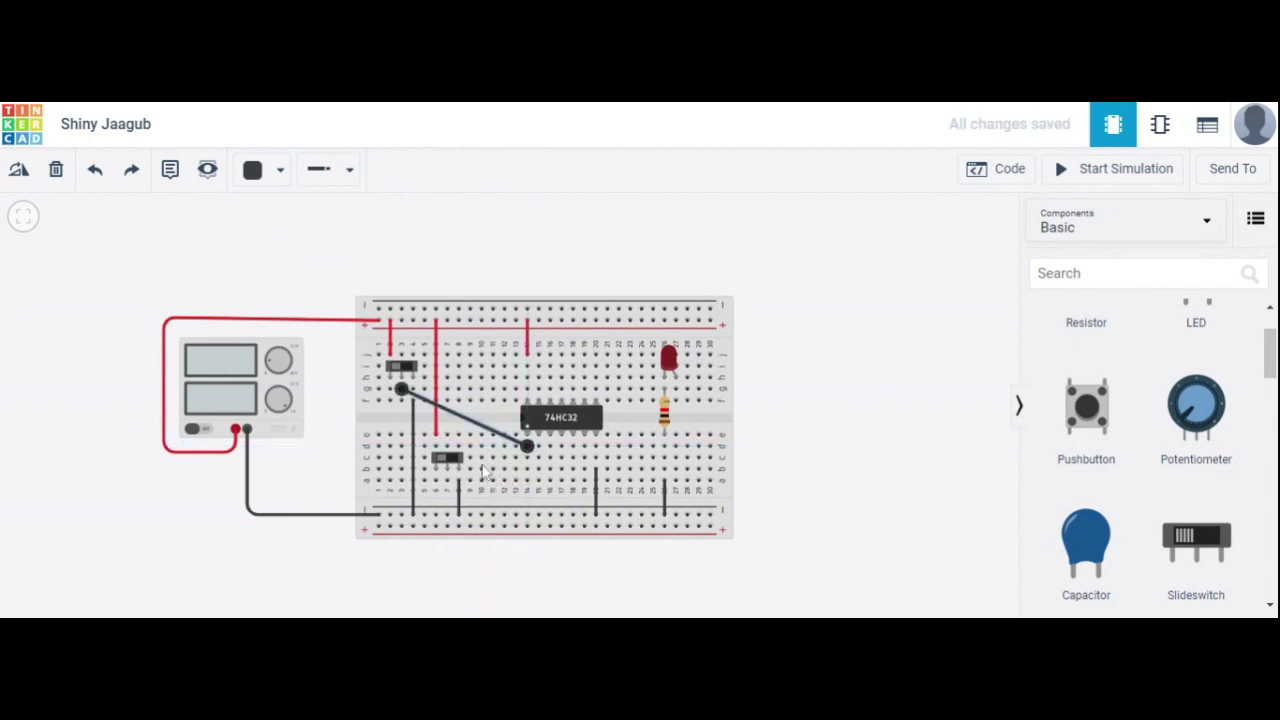
pyautogui.click(280, 170)
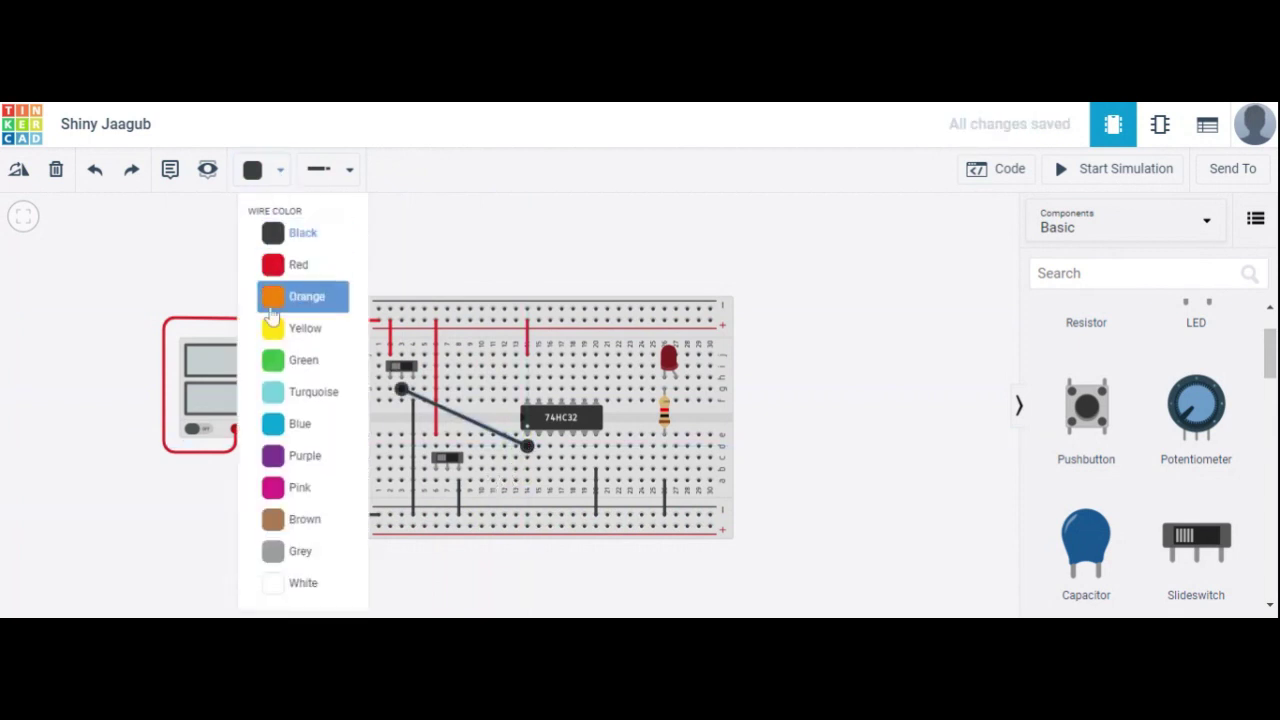
pyautogui.click(275, 360)
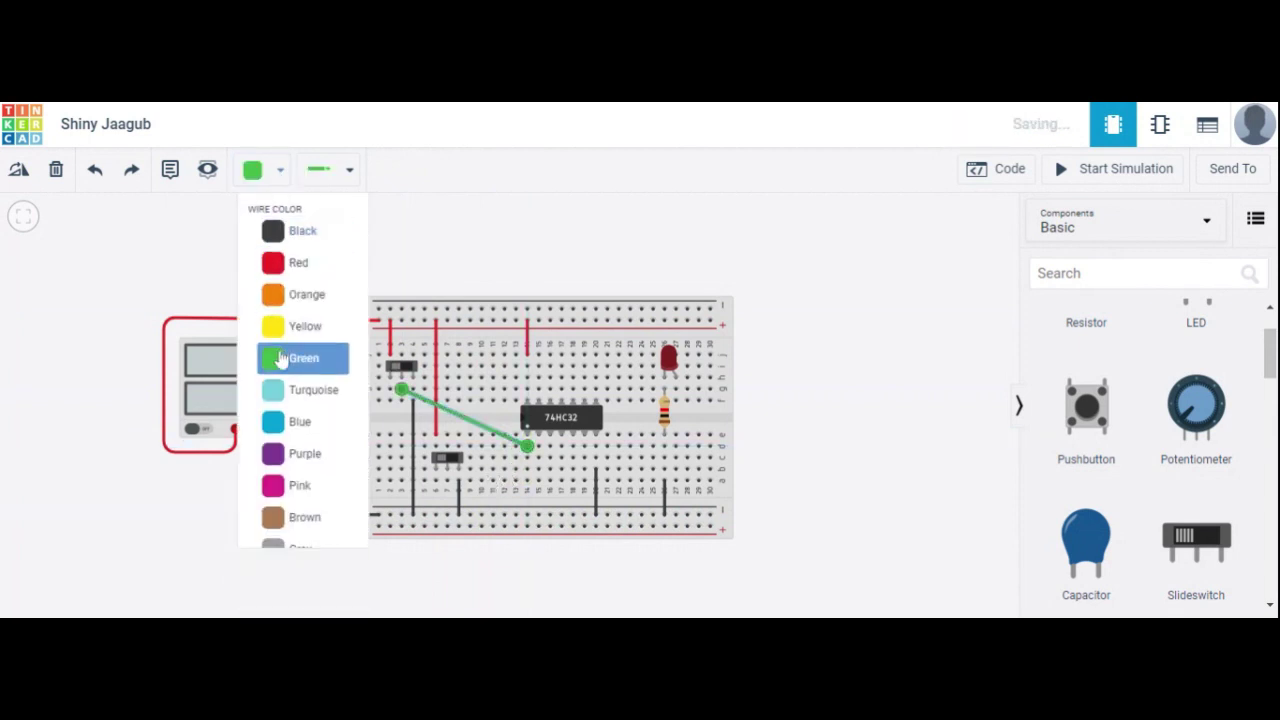
# - Add a yellow jumper from the second switch along the lower row to the chip
pyautogui.click(452, 481)
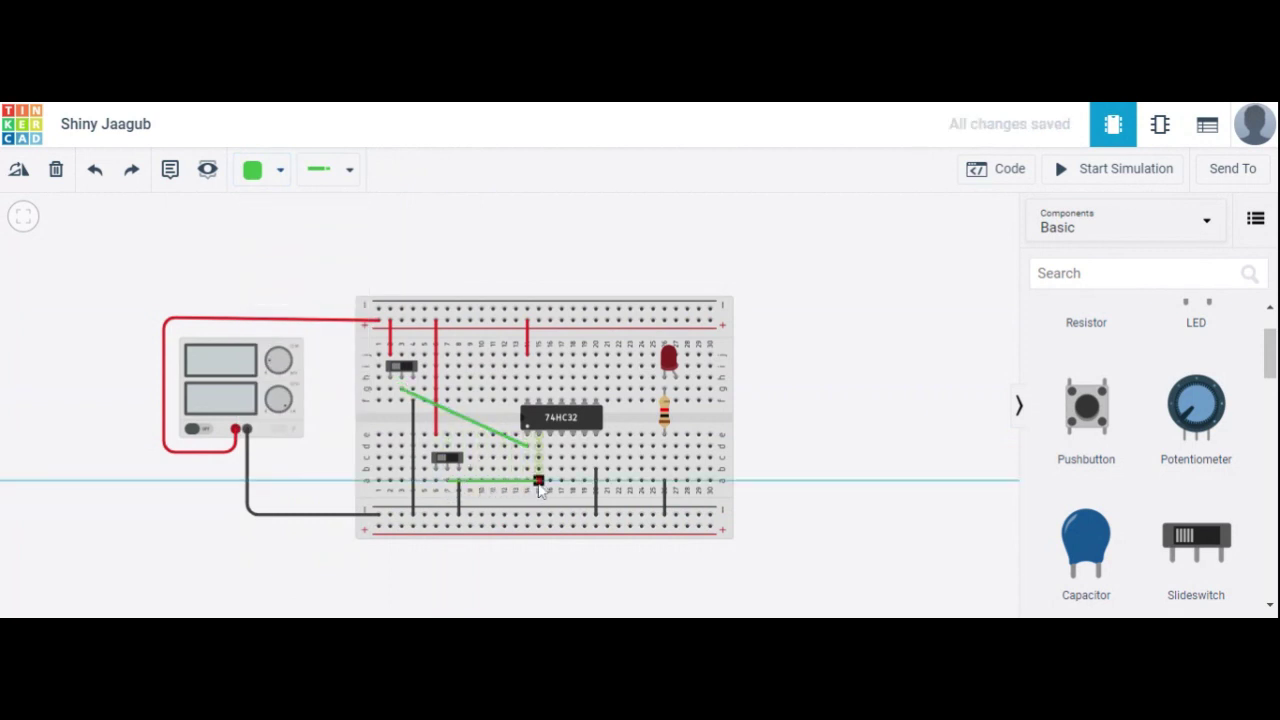
pyautogui.click(538, 484)
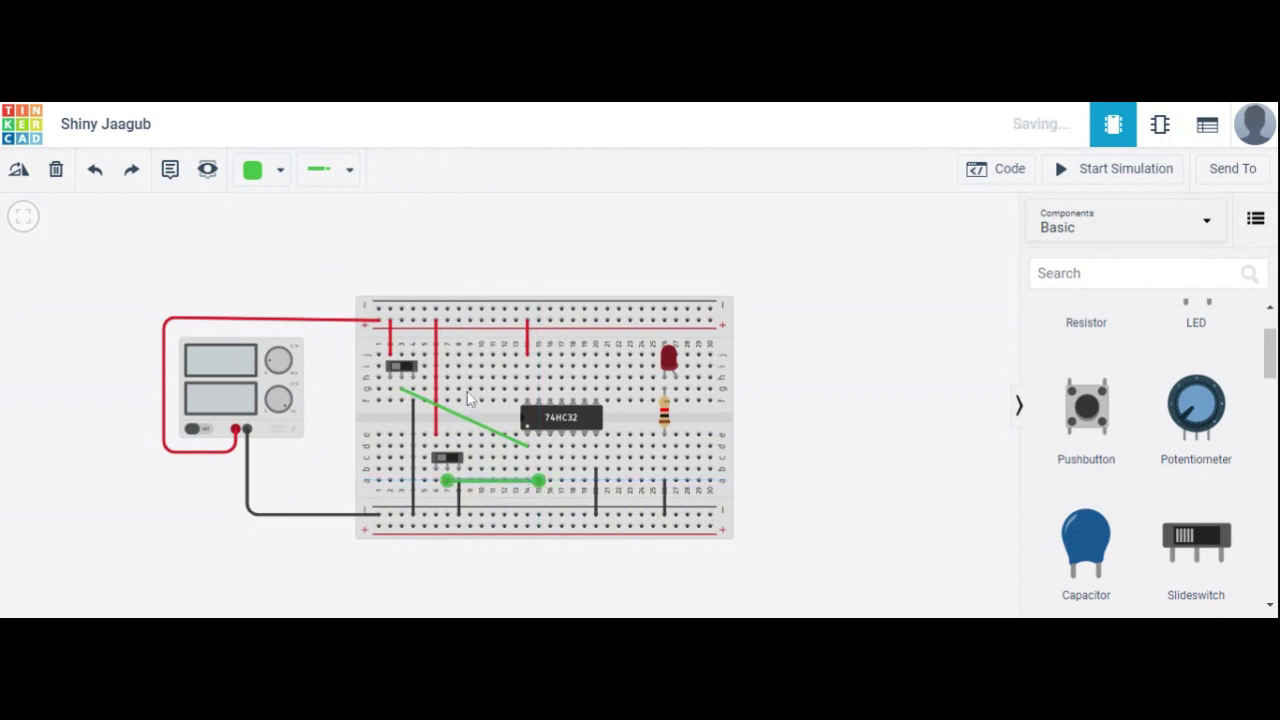
pyautogui.click(280, 170)
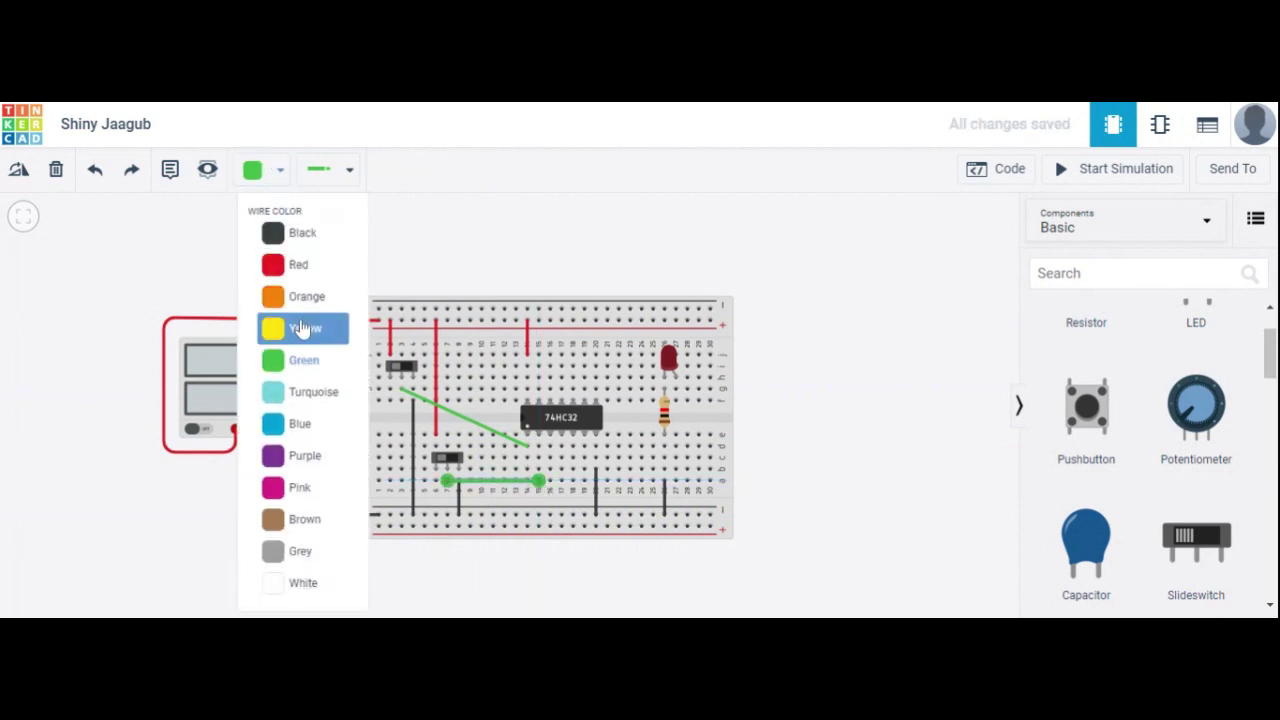
pyautogui.click(302, 330)
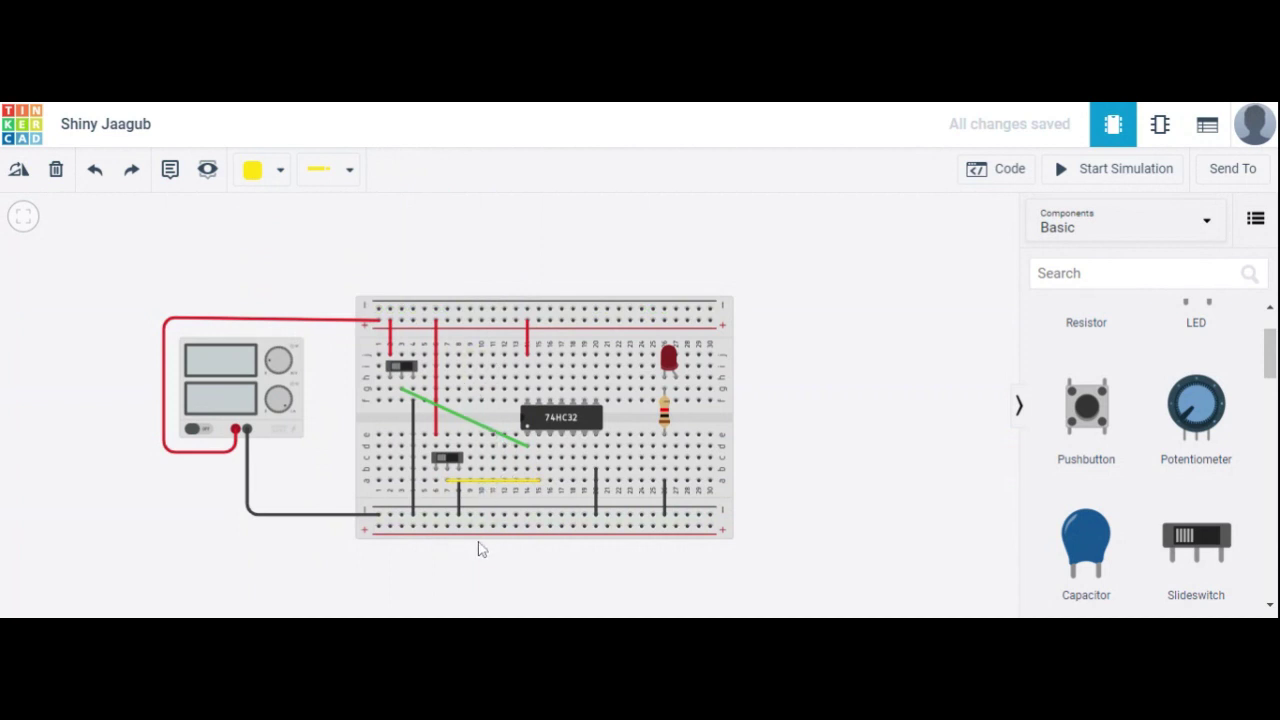
# - Draw a purple wire from the 74HC32 output pin to the LED's resistor lead
pyautogui.click(549, 459)
pyautogui.click(678, 409)
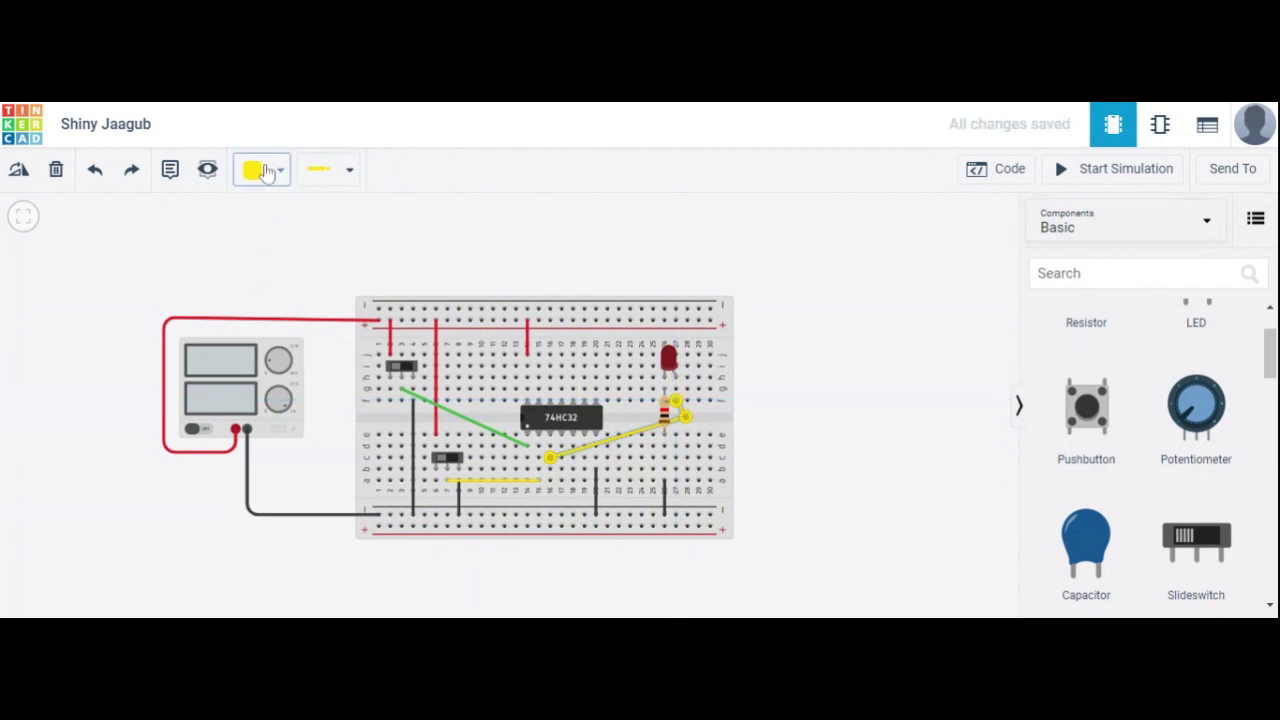
pyautogui.click(266, 170)
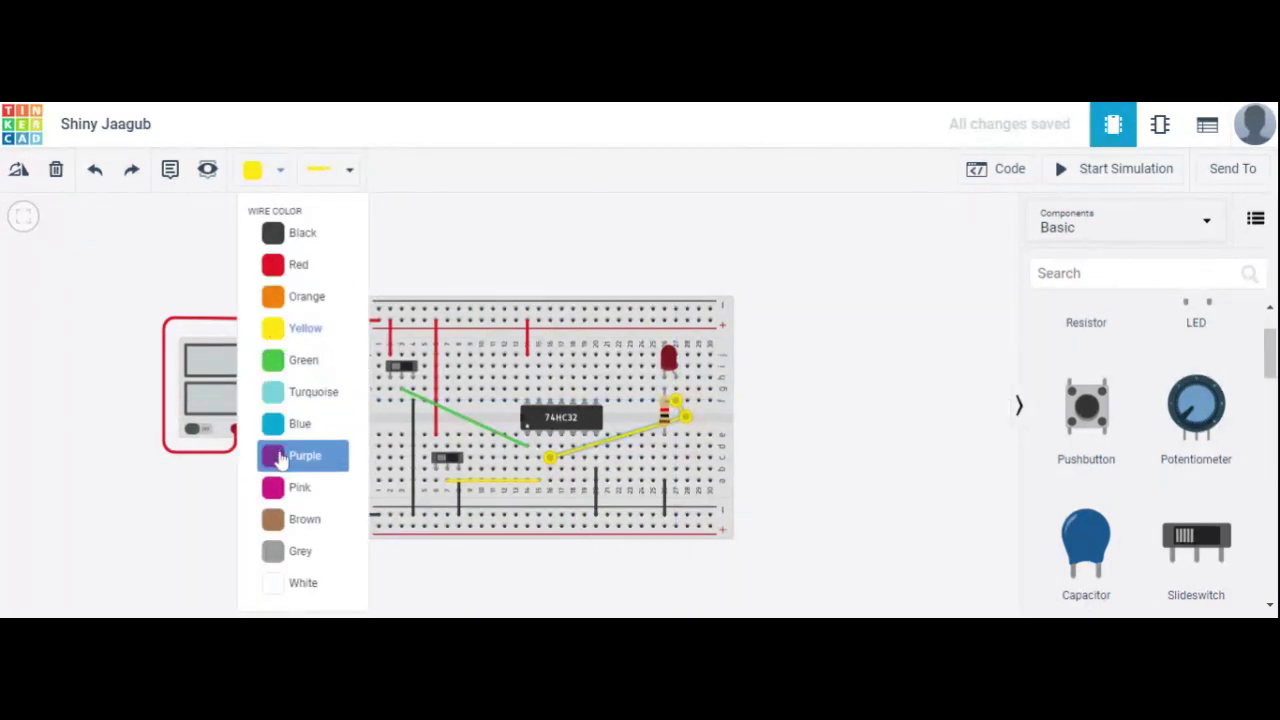
pyautogui.click(278, 455)
pyautogui.click(617, 260)
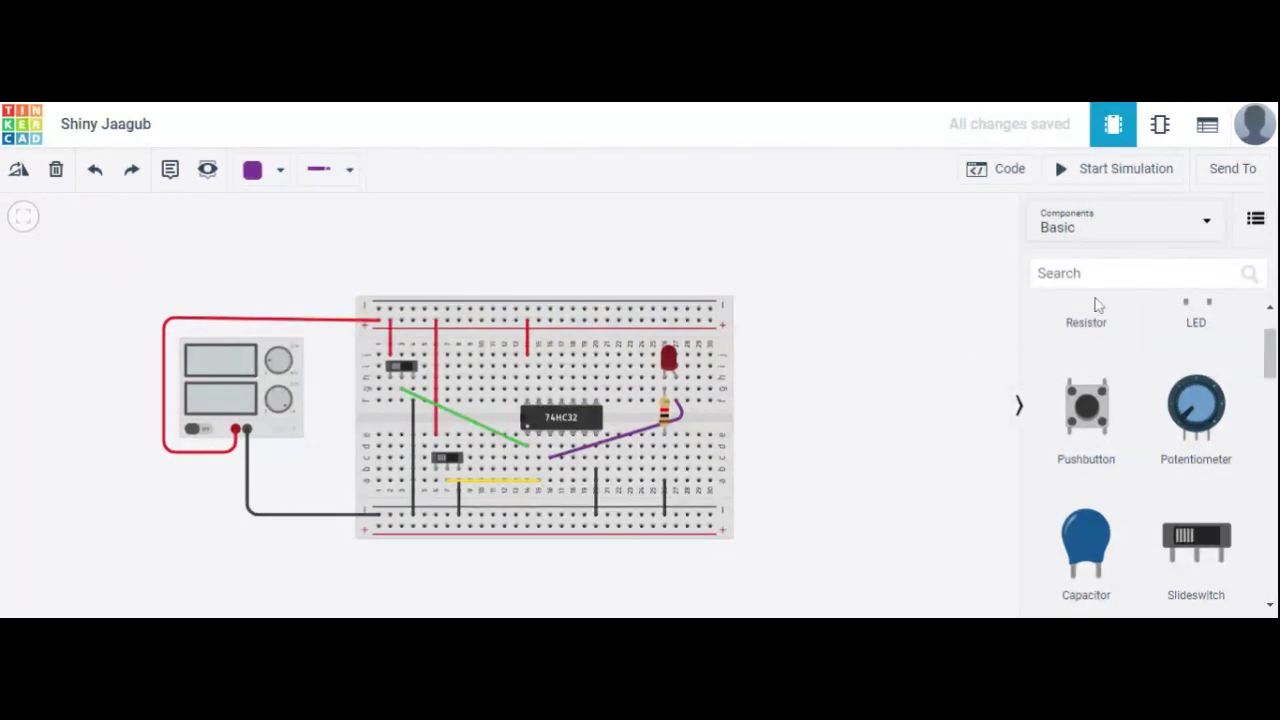
# - Search for 'buzzer' and place a Piezo beside the breadboard
pyautogui.click(1147, 271)
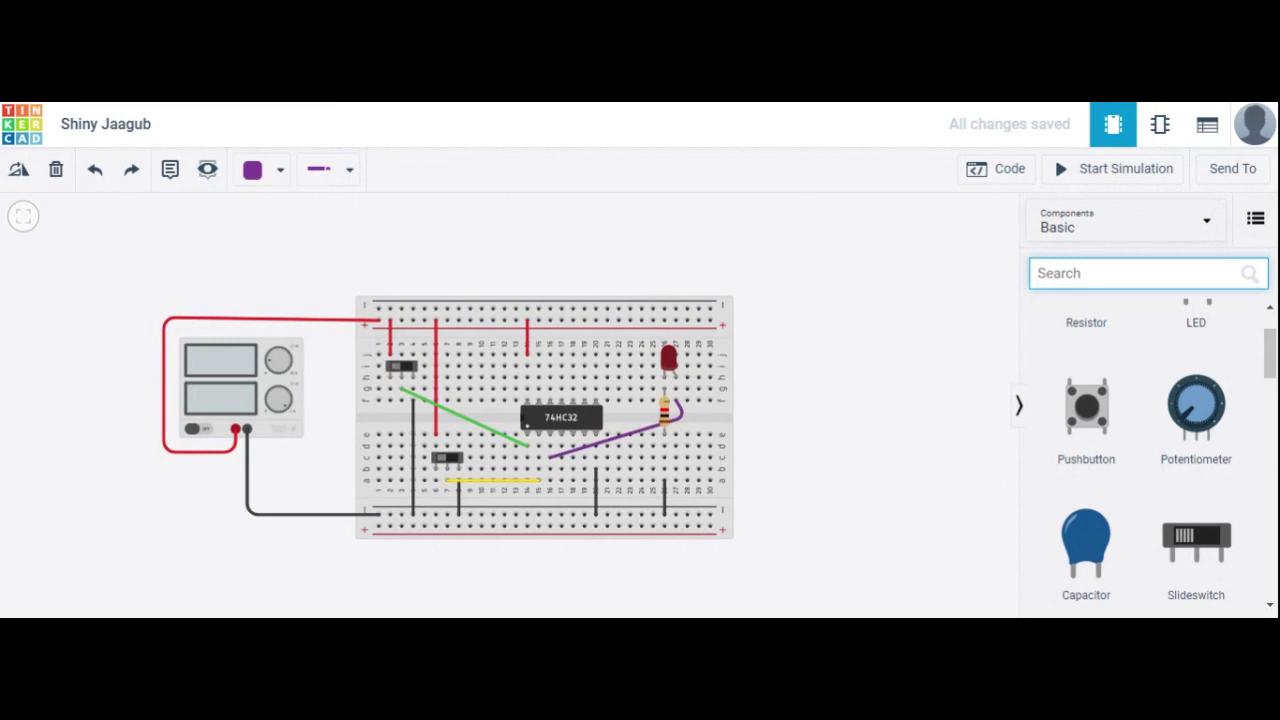
pyautogui.write('bu')
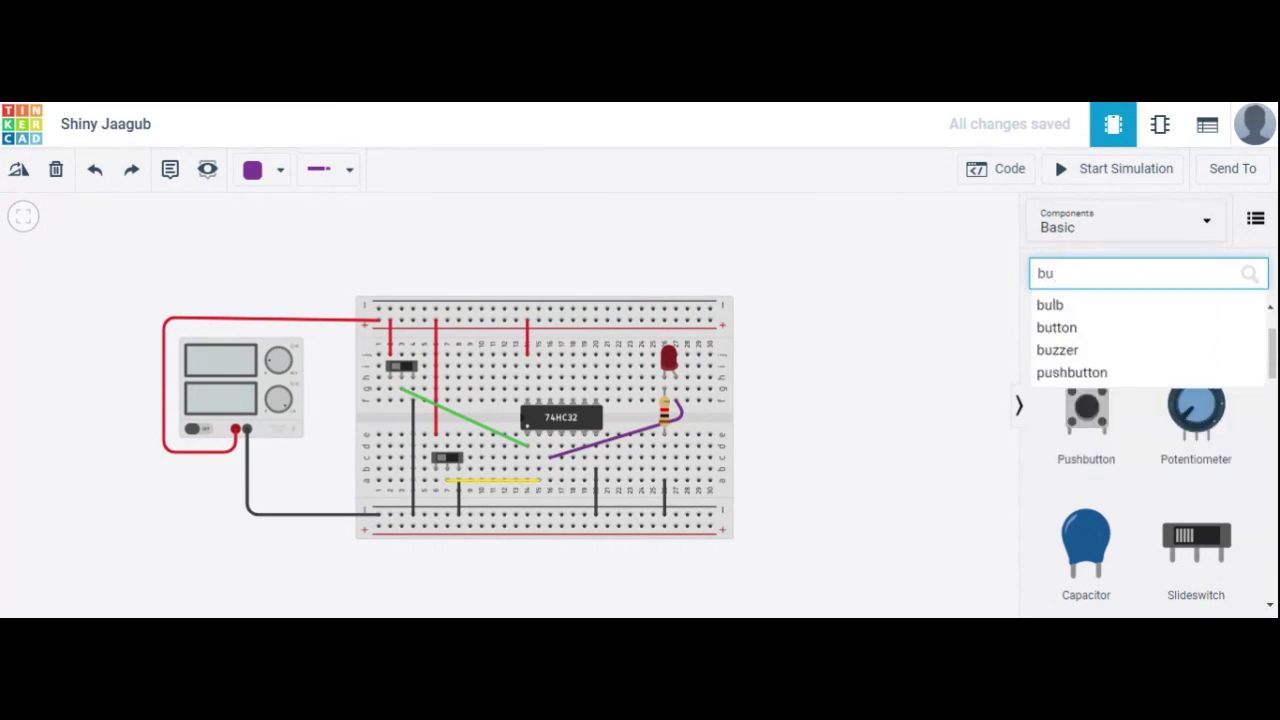
pyautogui.click(1137, 352)
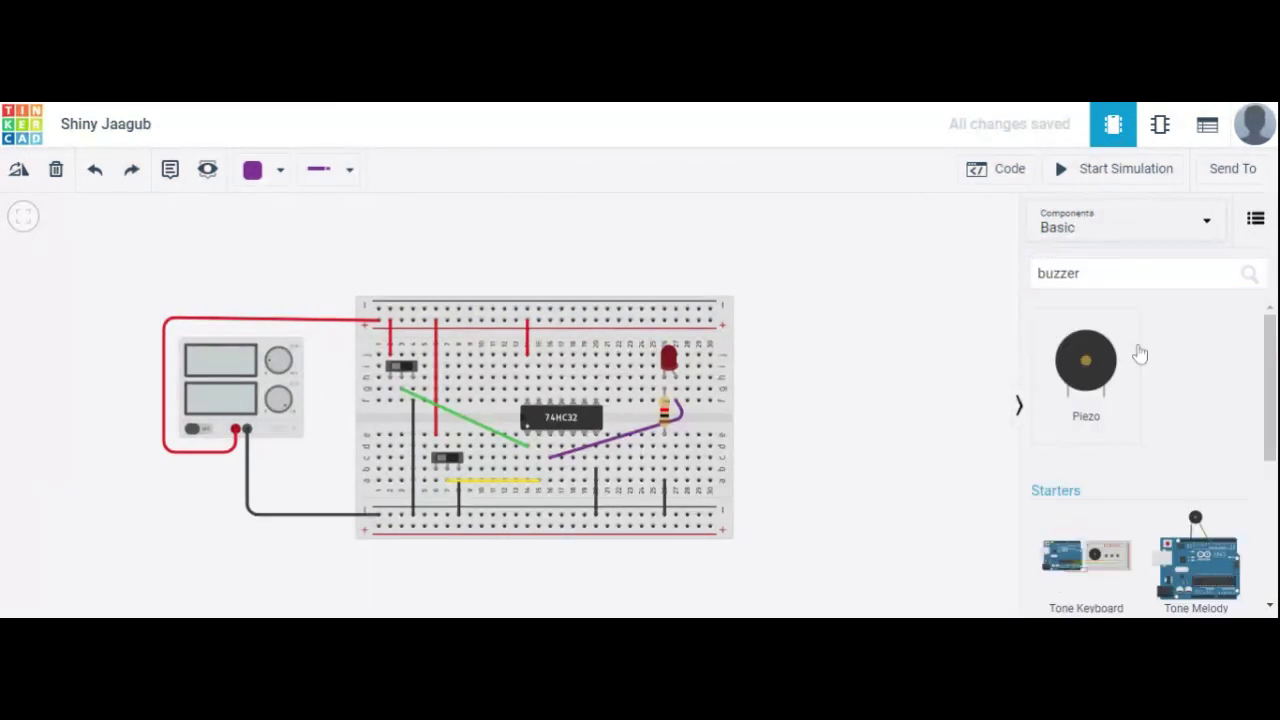
pyautogui.moveTo(1088, 380); pyautogui.dragTo(795, 464)
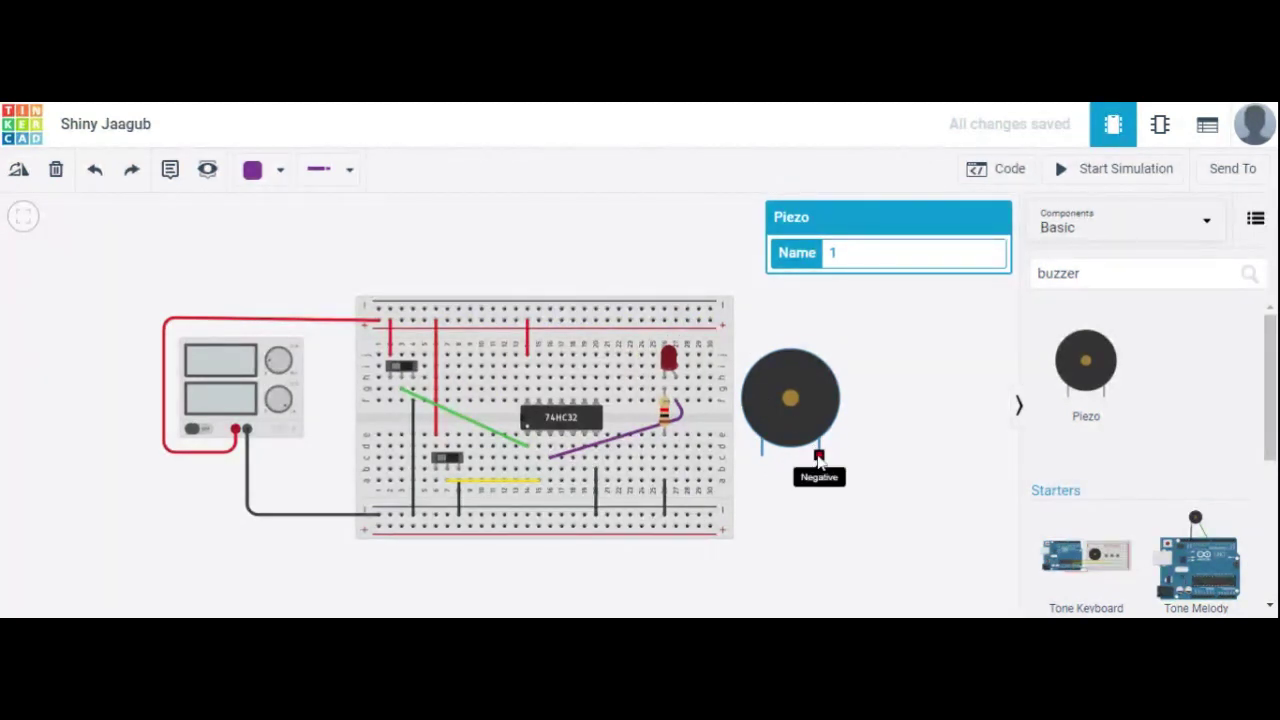
# - Wire the Piezo's negative terminal to the breadboard's bottom rail
pyautogui.click(818, 458)
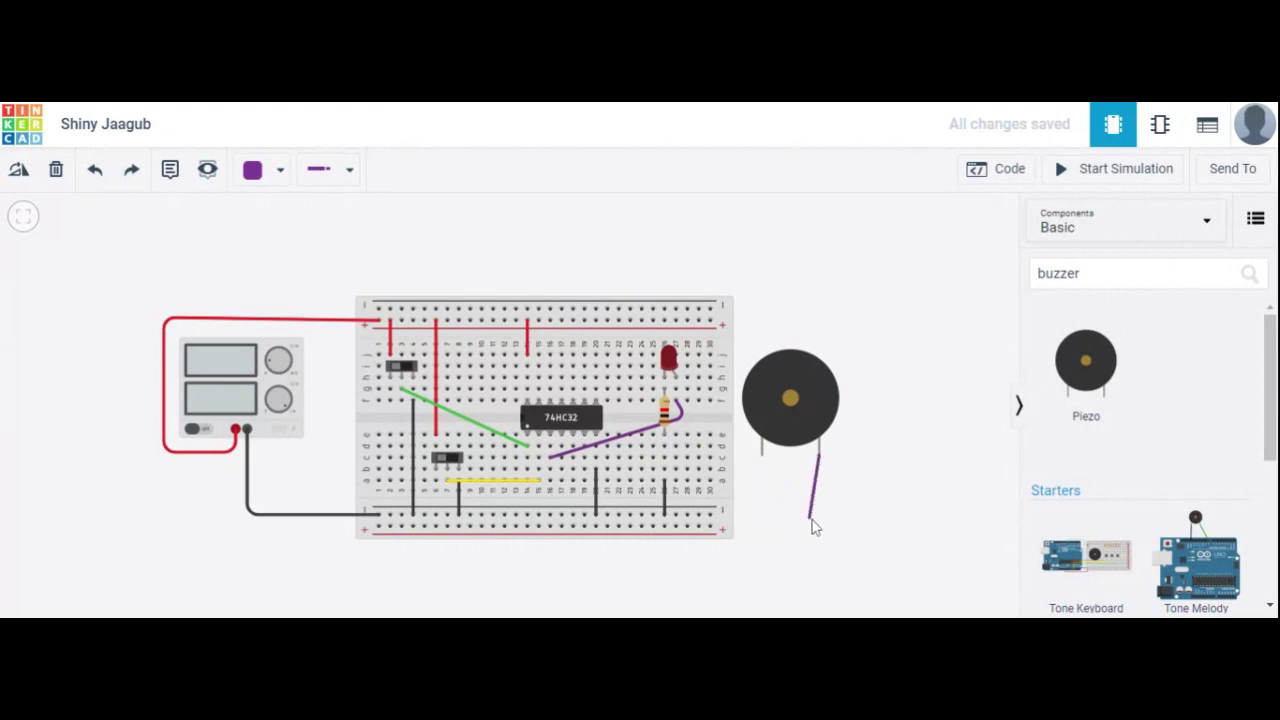
pyautogui.click(710, 518)
pyautogui.click(253, 170)
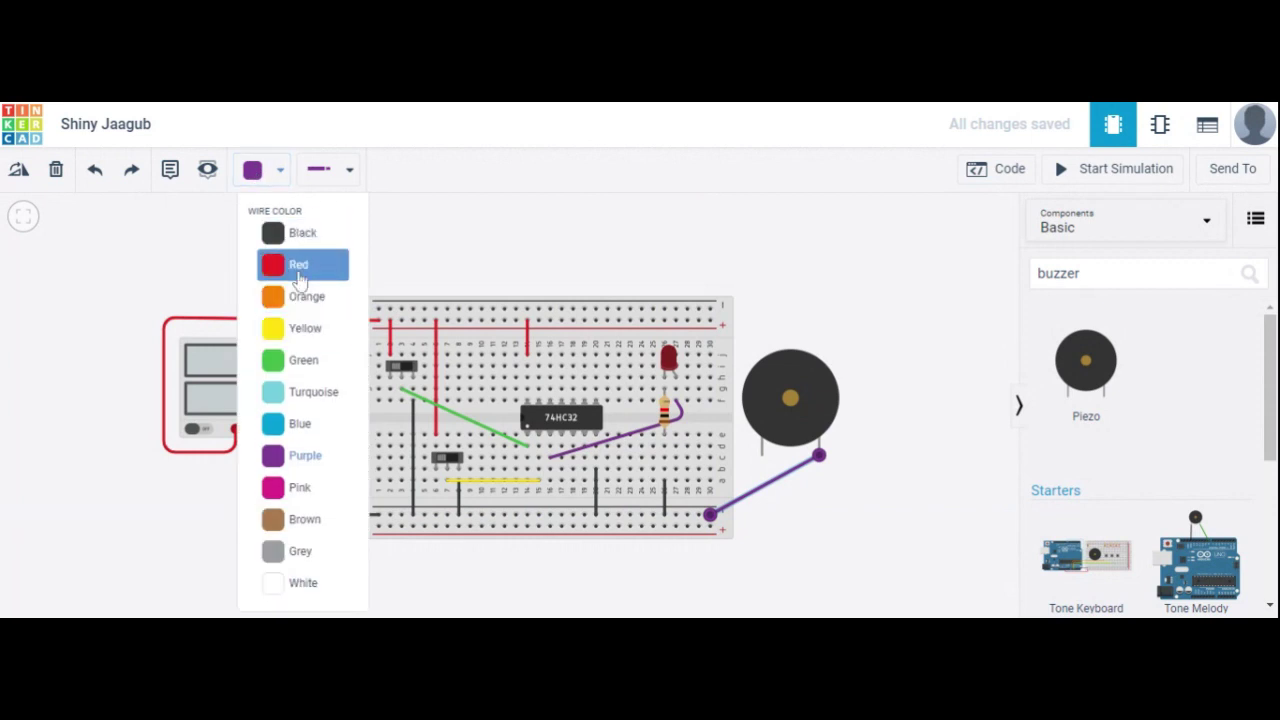
# - Make the Piezo's negative wire black and wire its positive pin beside the 74HC32
pyautogui.click(300, 243)
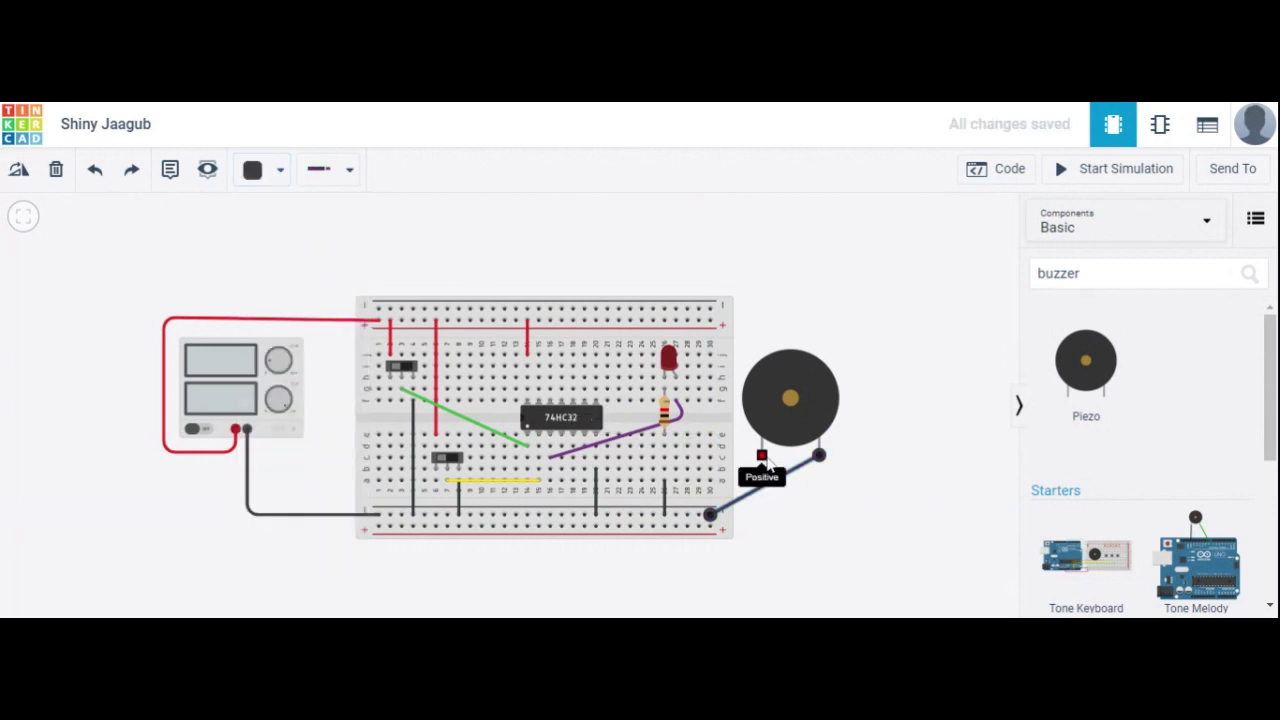
pyautogui.click(762, 457)
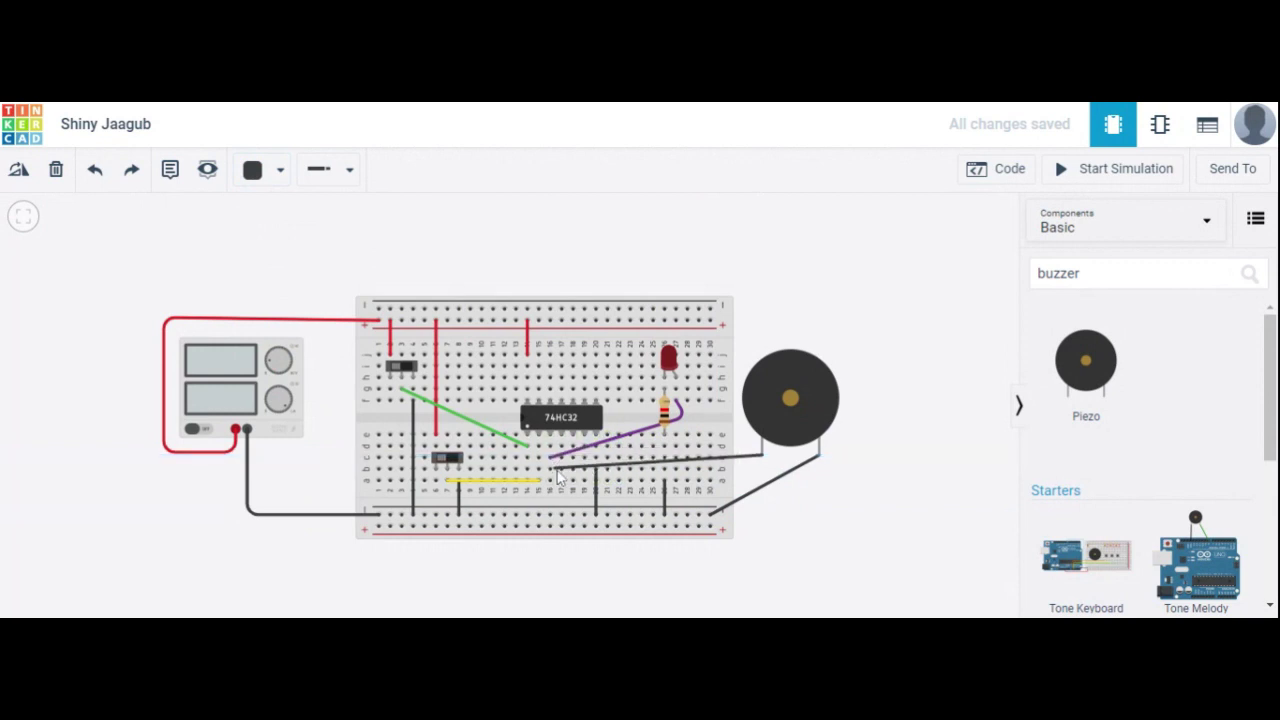
pyautogui.click(551, 482)
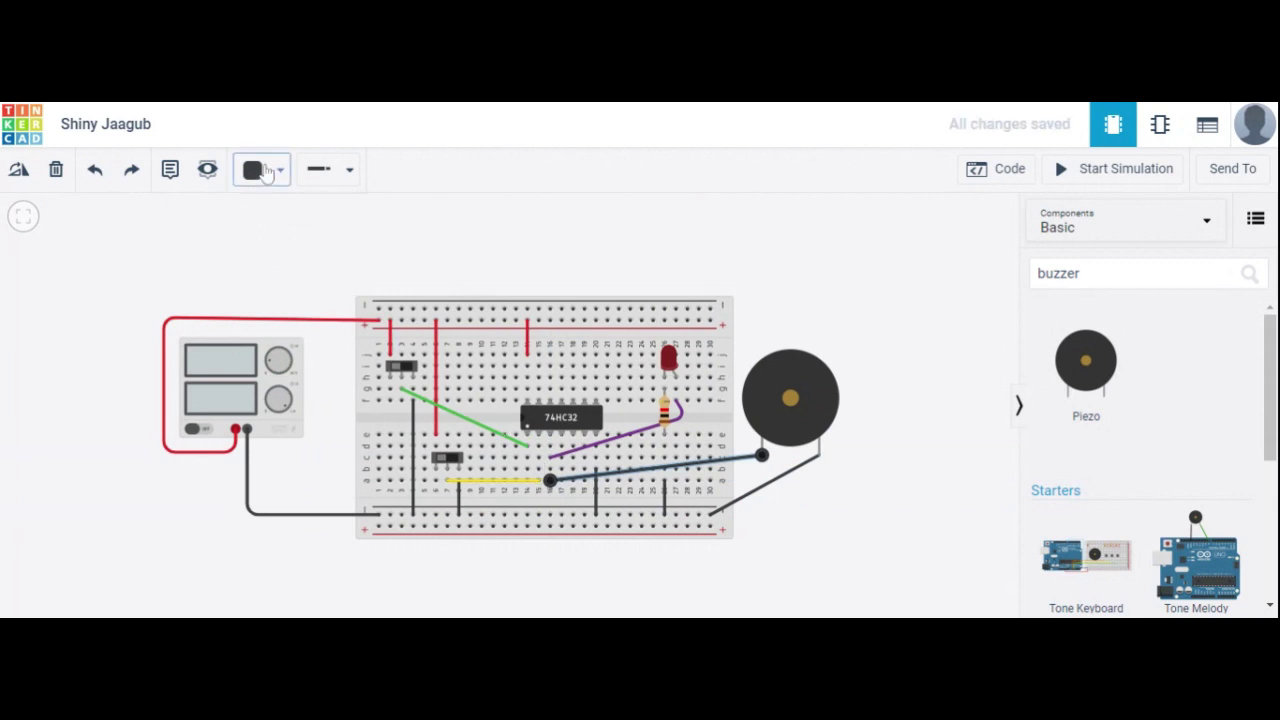
# - Colour the Piezo's positive wire blue, flip the lower switch, and start the simulation
pyautogui.click(262, 170)
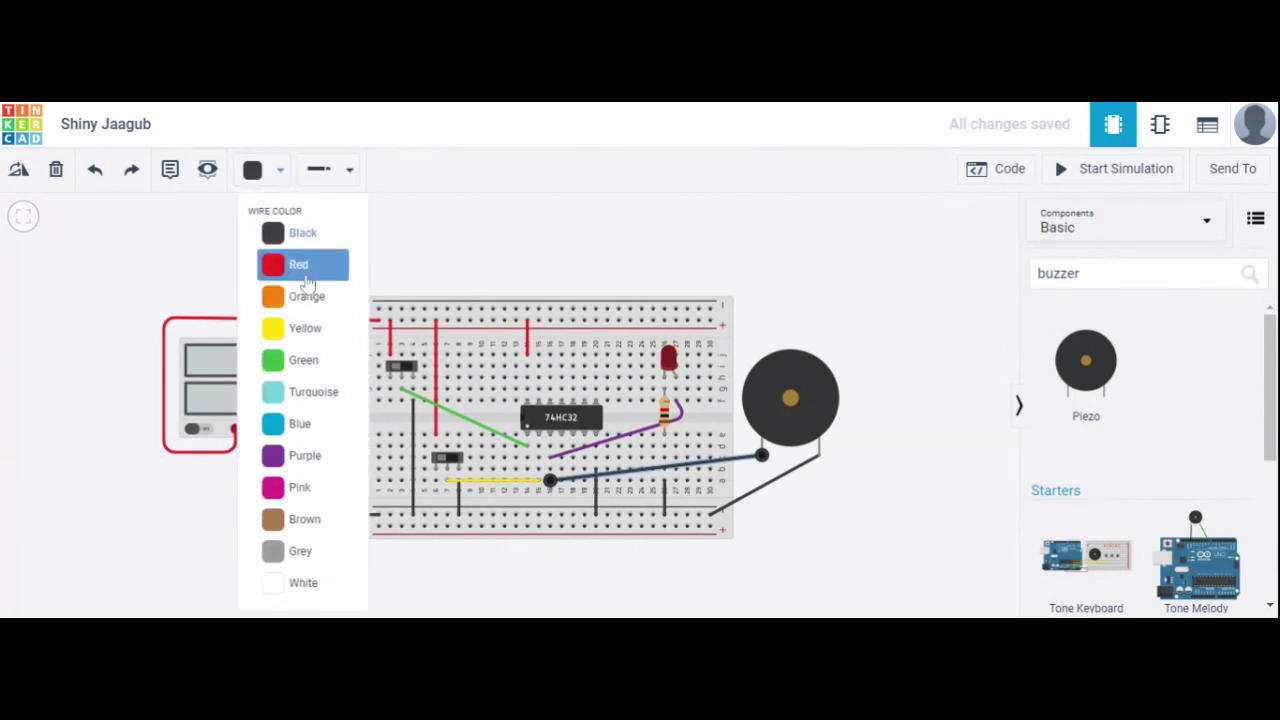
pyautogui.click(300, 430)
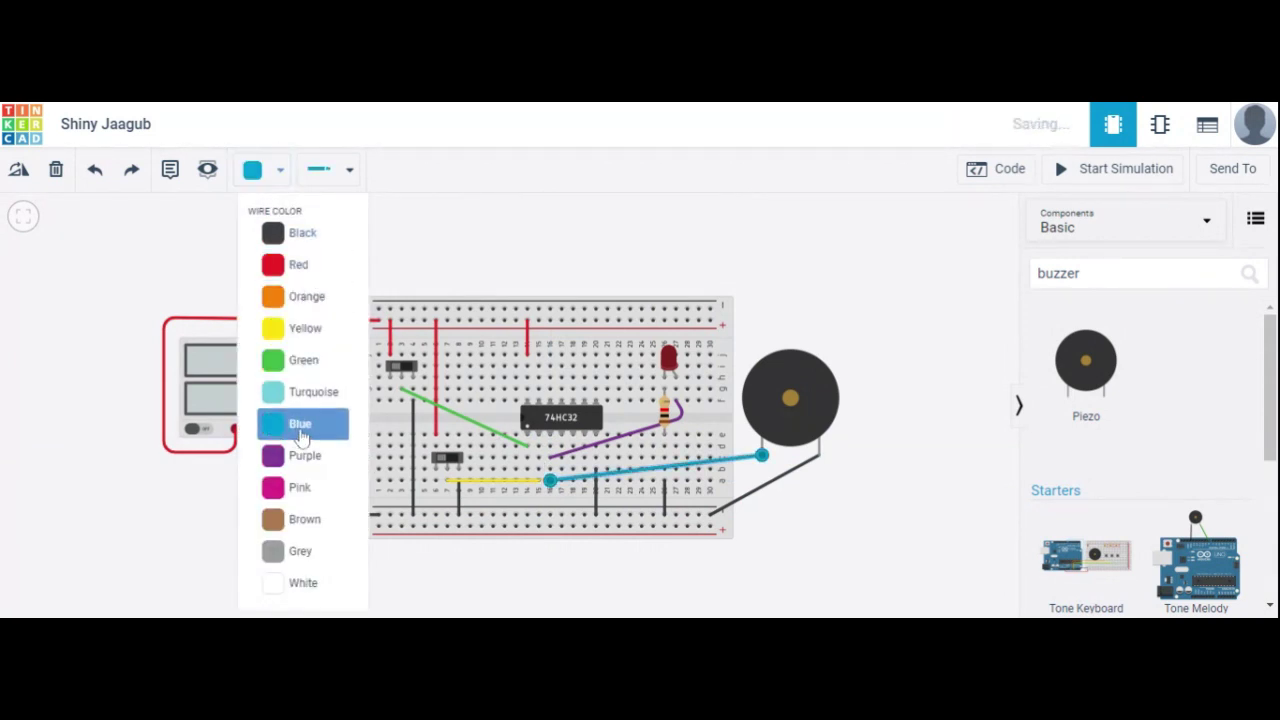
pyautogui.click(623, 284)
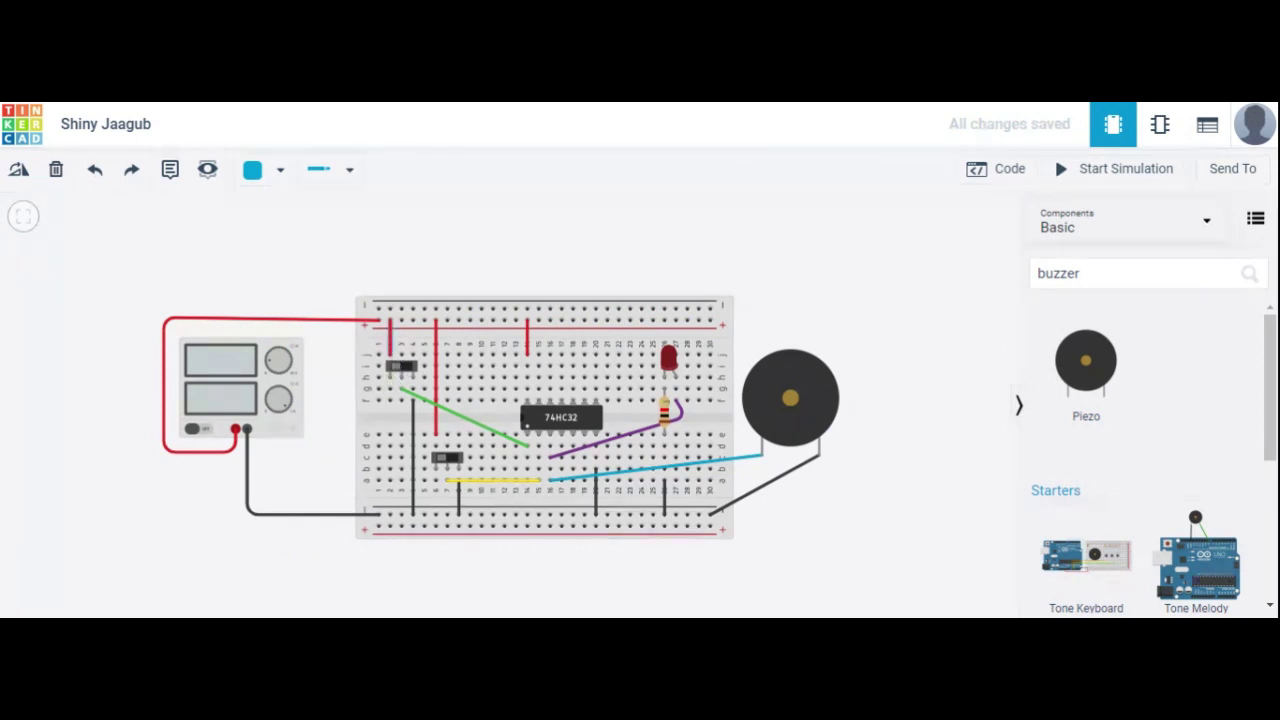
pyautogui.click(446, 464)
pyautogui.click(1061, 172)
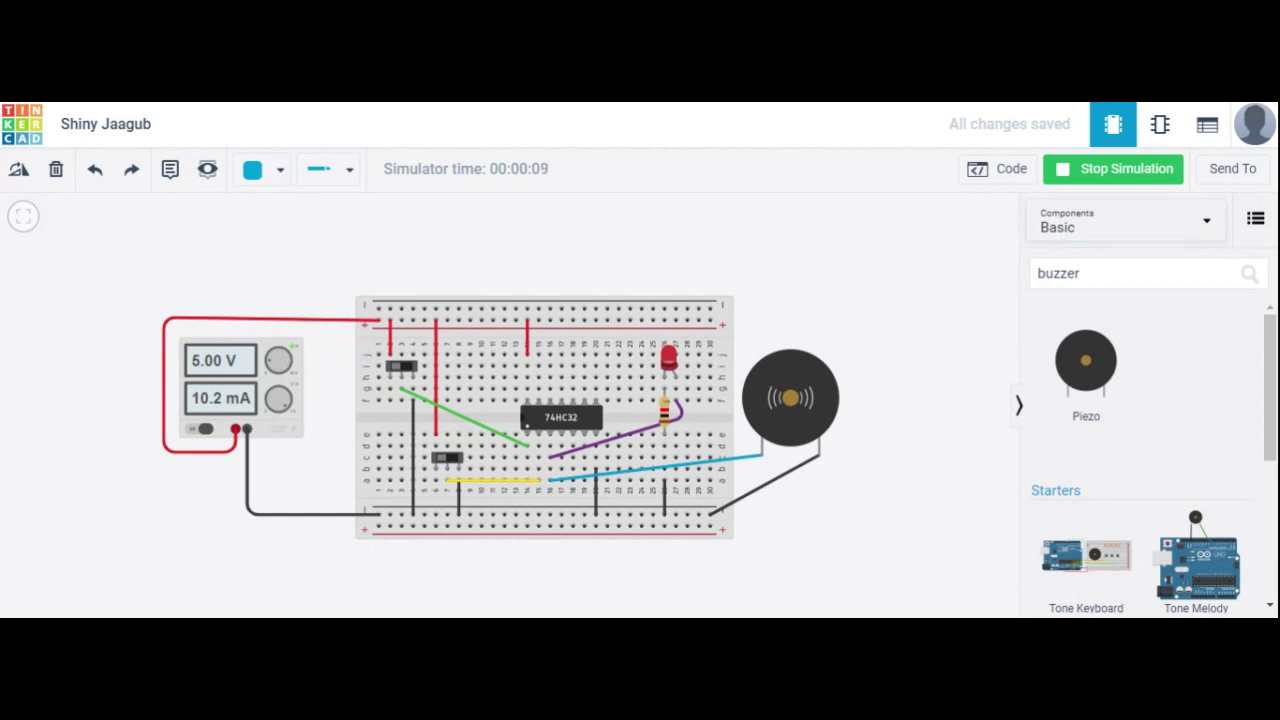
# - Turn the lower slide switch off so the LED goes dark and supply current drops to 16.9 µA
pyautogui.click(418, 370)
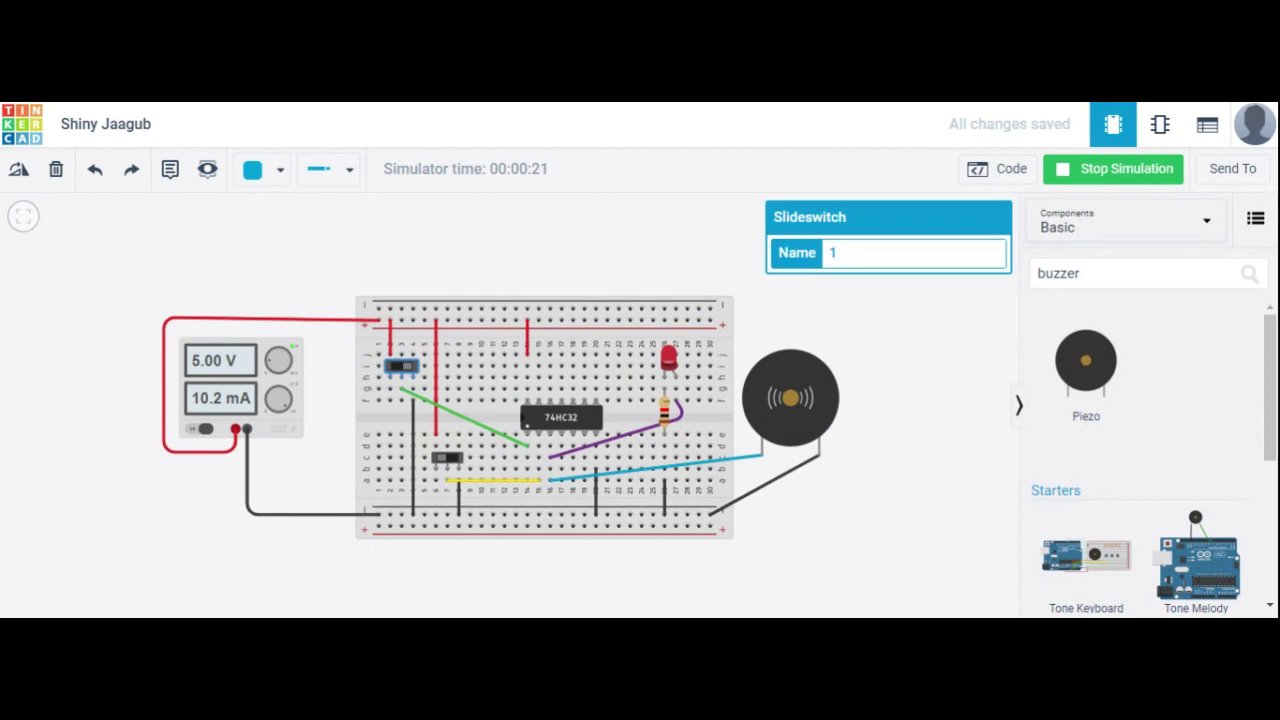
pyautogui.click(452, 460)
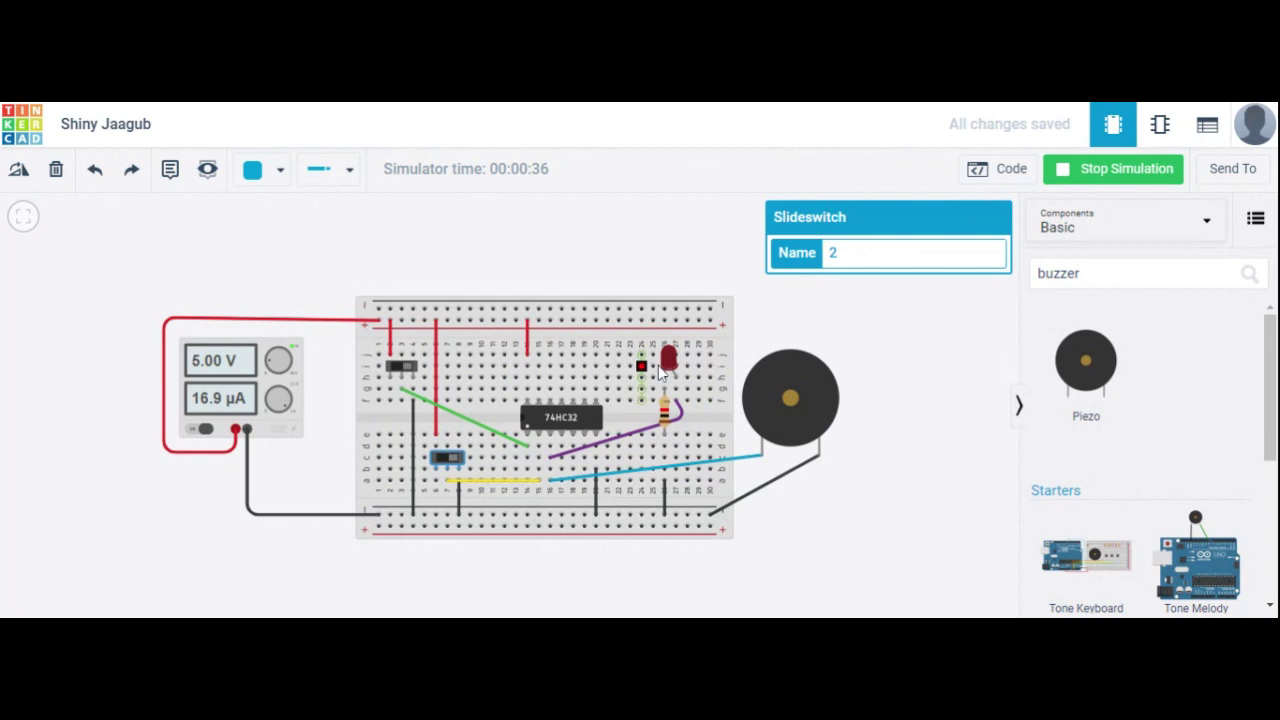
# - Toggle the upper and lower switches through on/off combinations, ending with both off at 16.9 µA
pyautogui.click(398, 368)
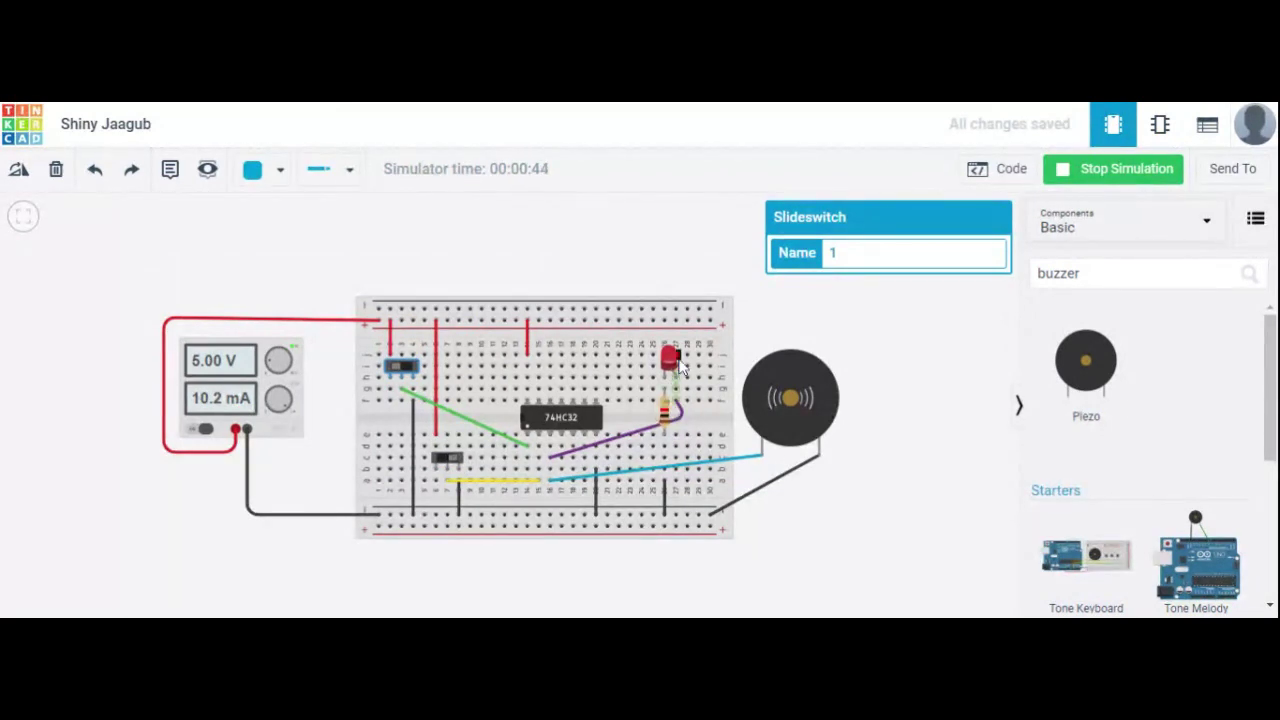
pyautogui.click(410, 370)
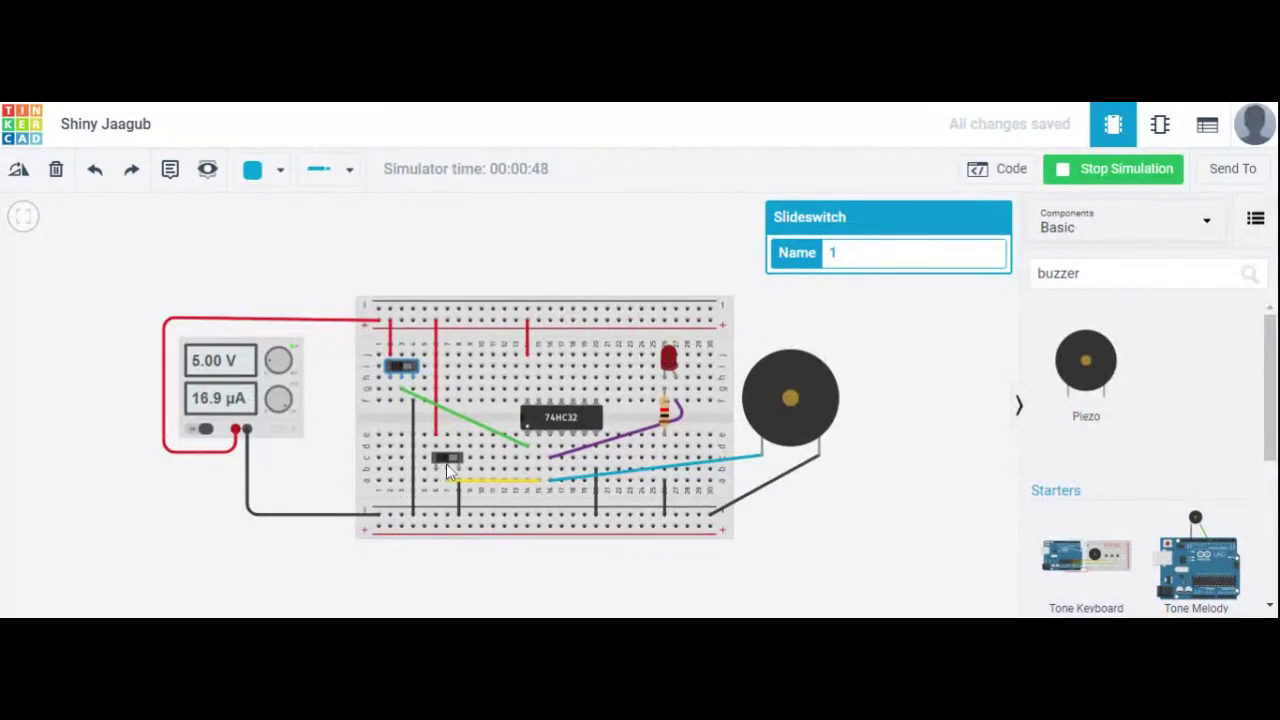
pyautogui.click(448, 462)
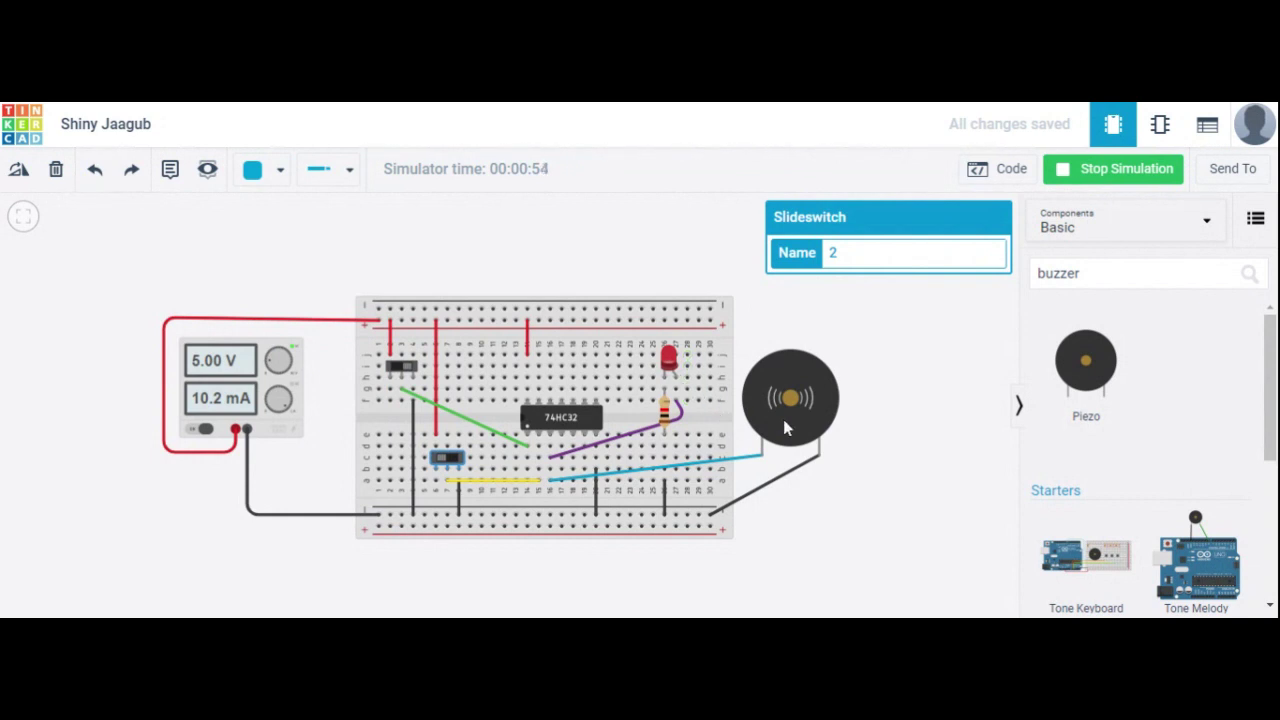
pyautogui.click(402, 368)
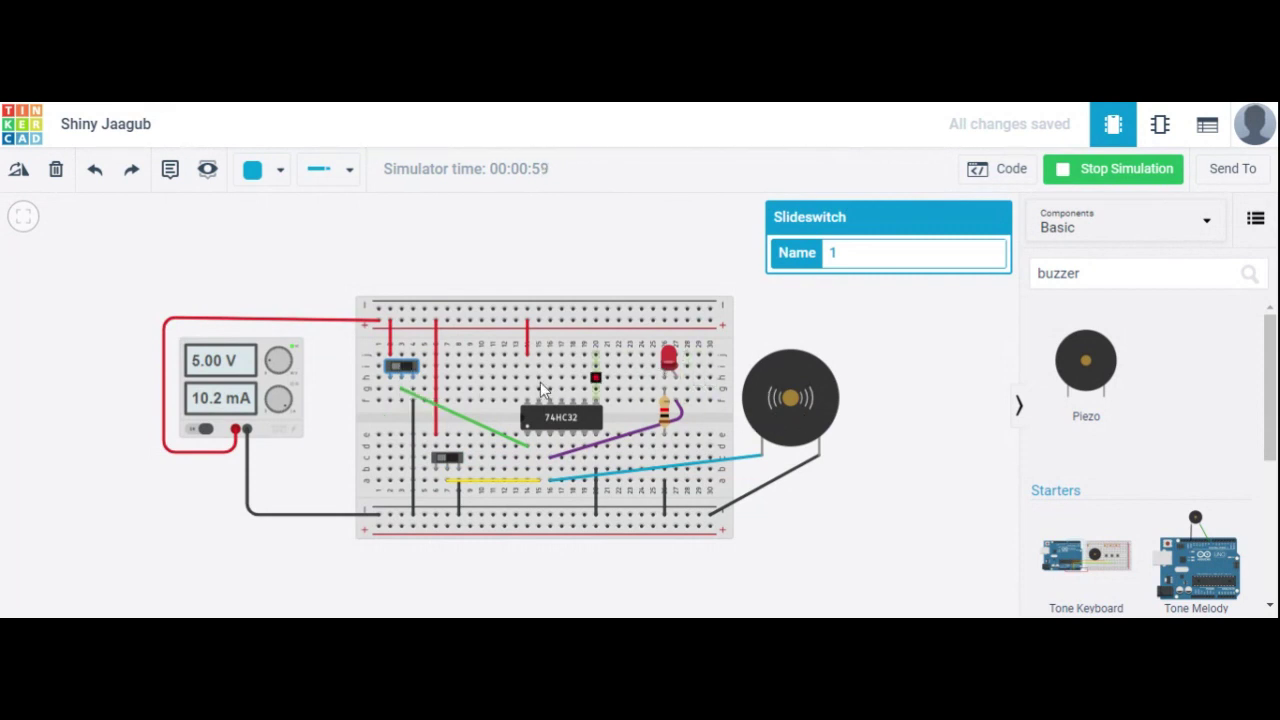
pyautogui.click(400, 366)
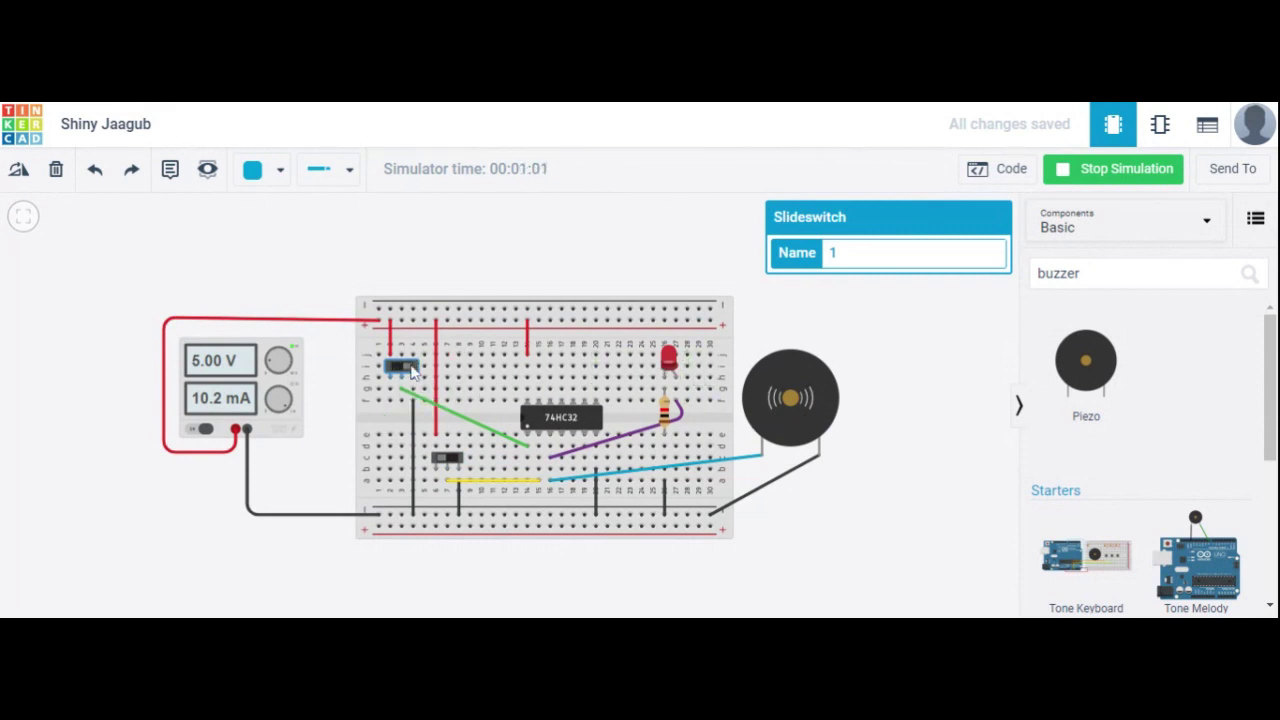
pyautogui.click(468, 466)
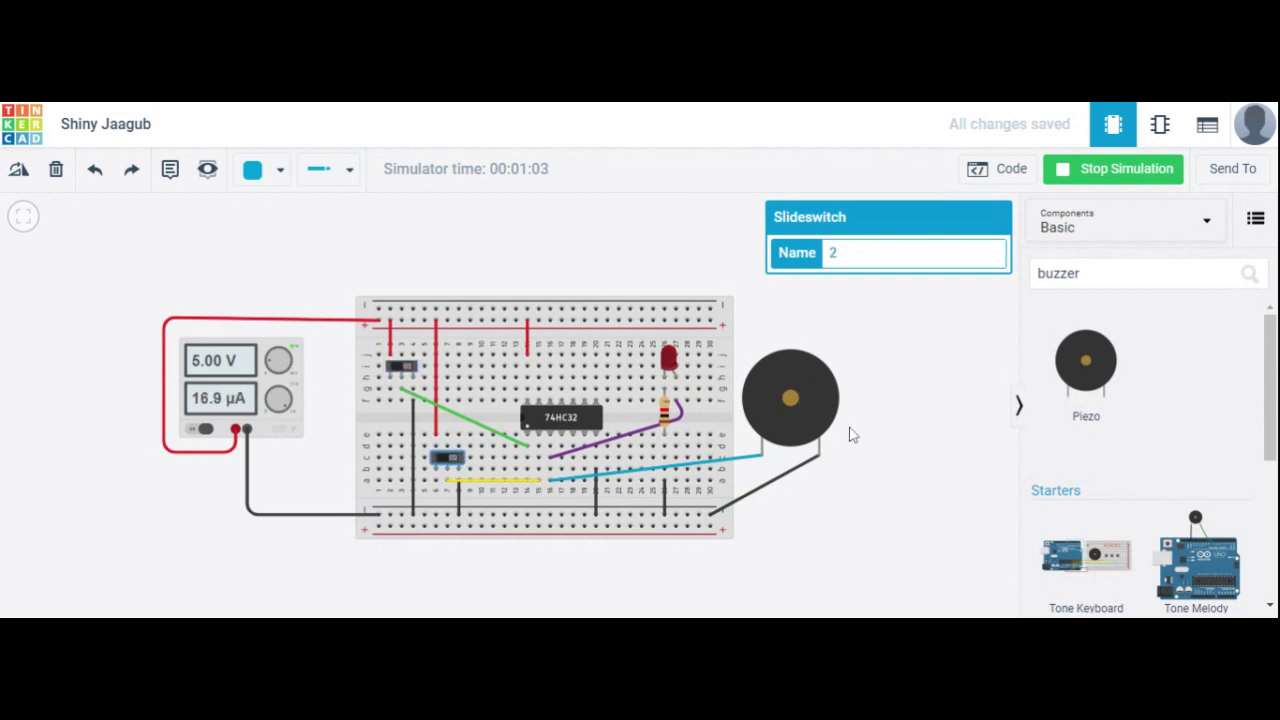